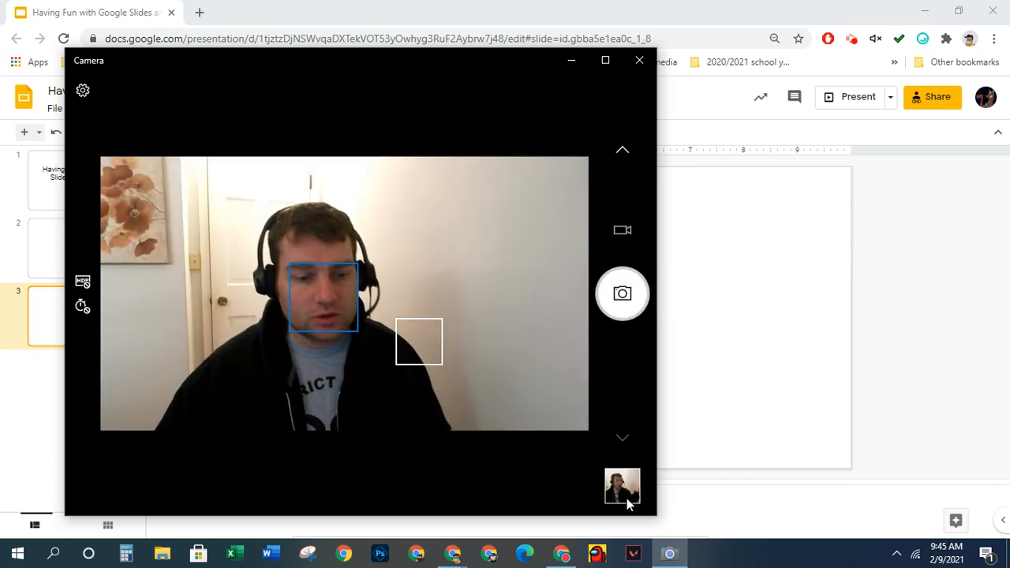
Close the Camera window and return to the blank third slide of the presentation
{"action": "left_click", "coordinate": [641, 62]}
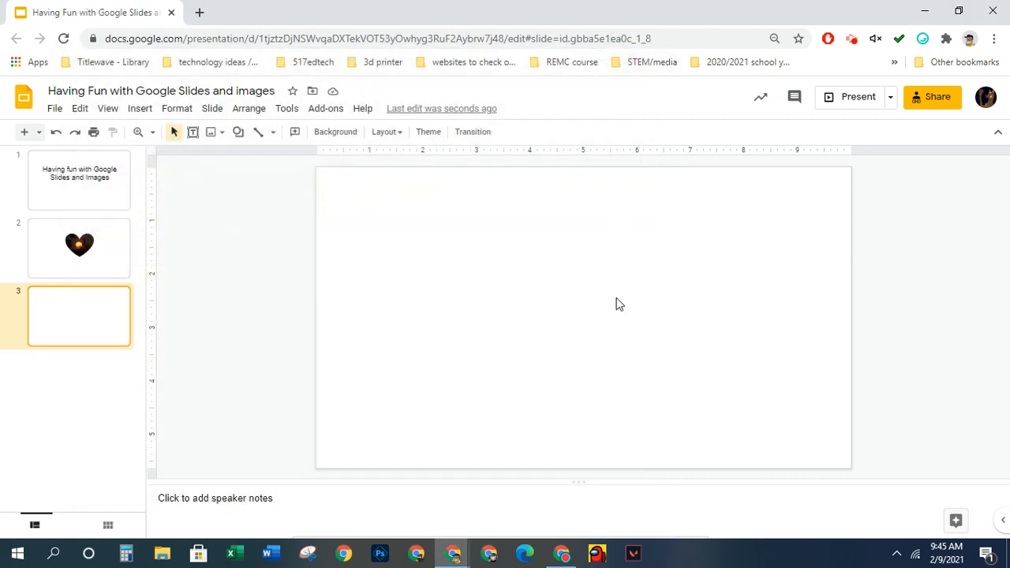
{"action": "left_click", "coordinate": [854, 40]}
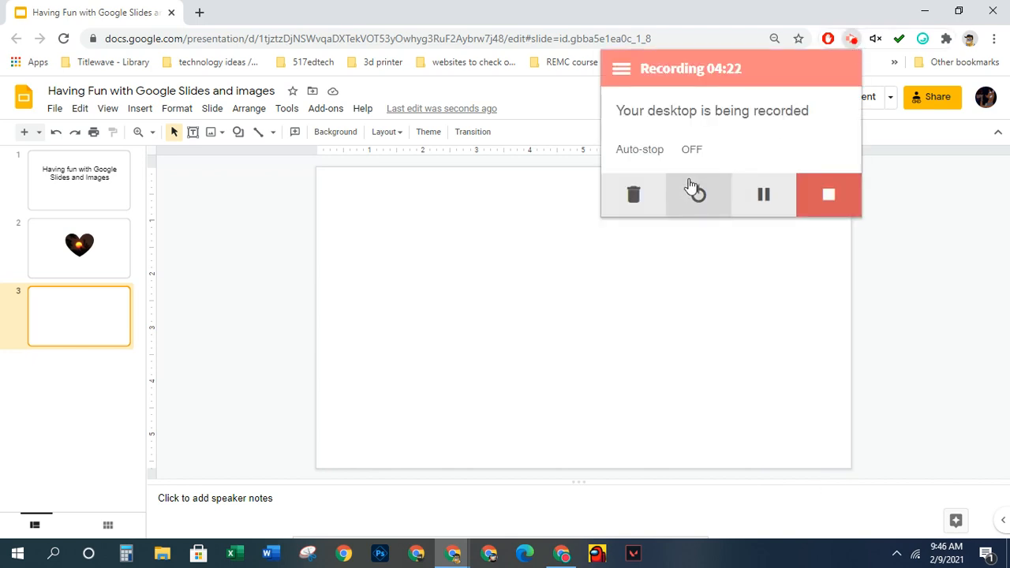
{"action": "left_click", "coordinate": [852, 43]}
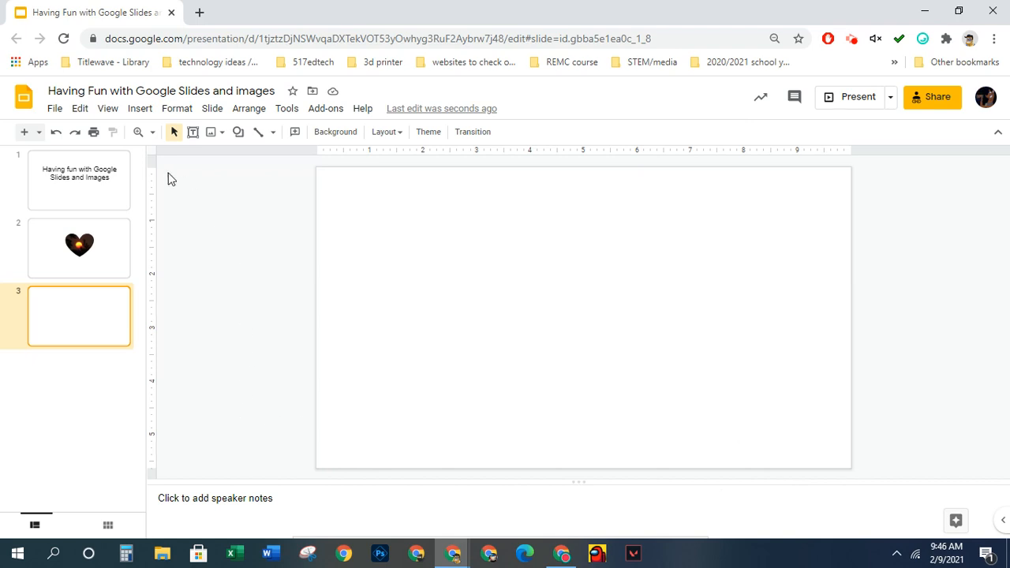
Insert the photo WIN_20210209_09_45_55_Pro from the computer's Camera Roll folder onto the blank third slide
{"action": "left_click", "coordinate": [140, 108]}
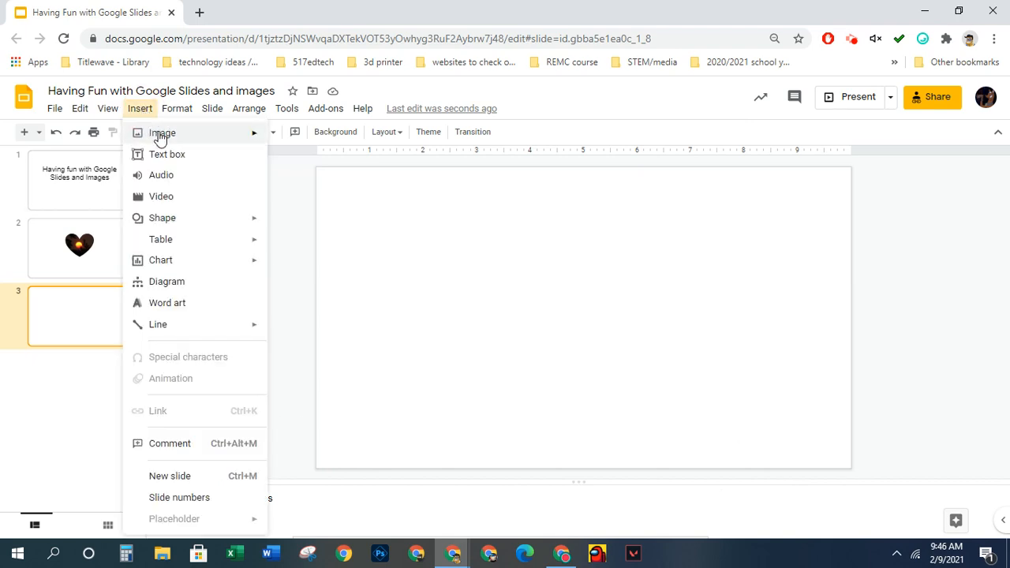
{"action": "mouse_move", "coordinate": [236, 139]}
{"action": "left_click", "coordinate": [356, 141]}
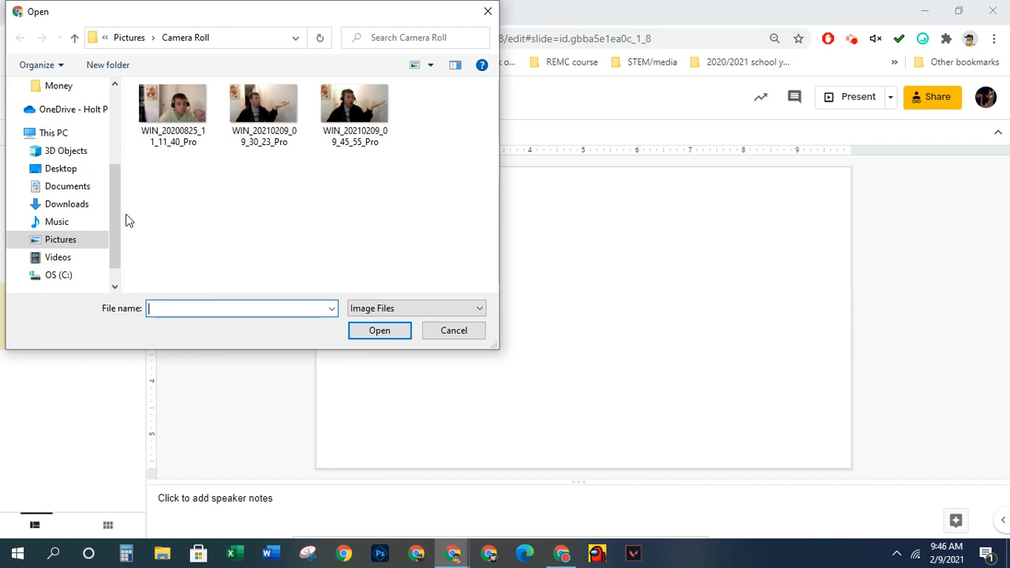
{"action": "left_click_drag", "start_coordinate": [115, 211], "coordinate": [122, 131]}
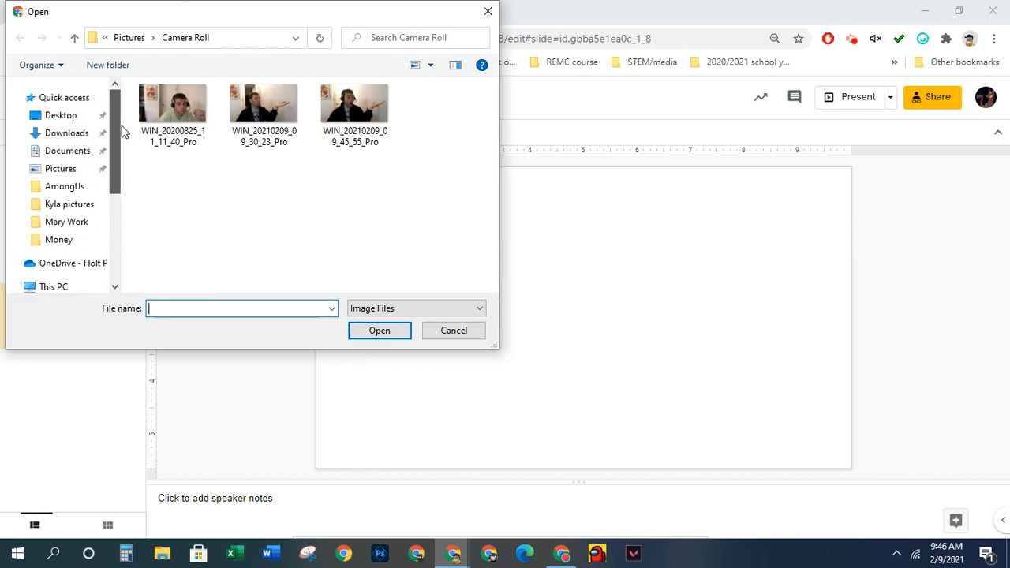
{"action": "left_click", "coordinate": [60, 168]}
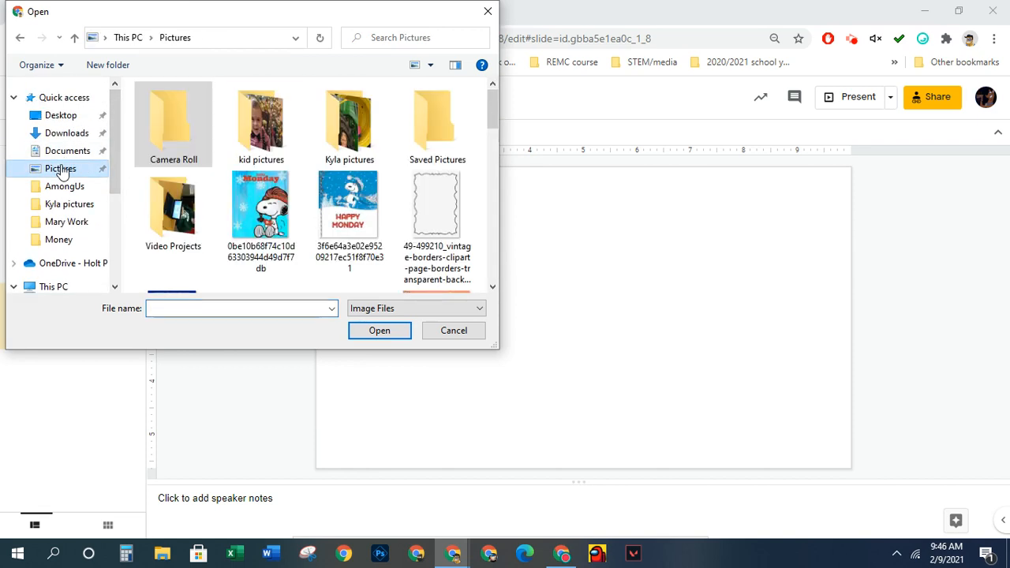
{"action": "double_click", "coordinate": [180, 119]}
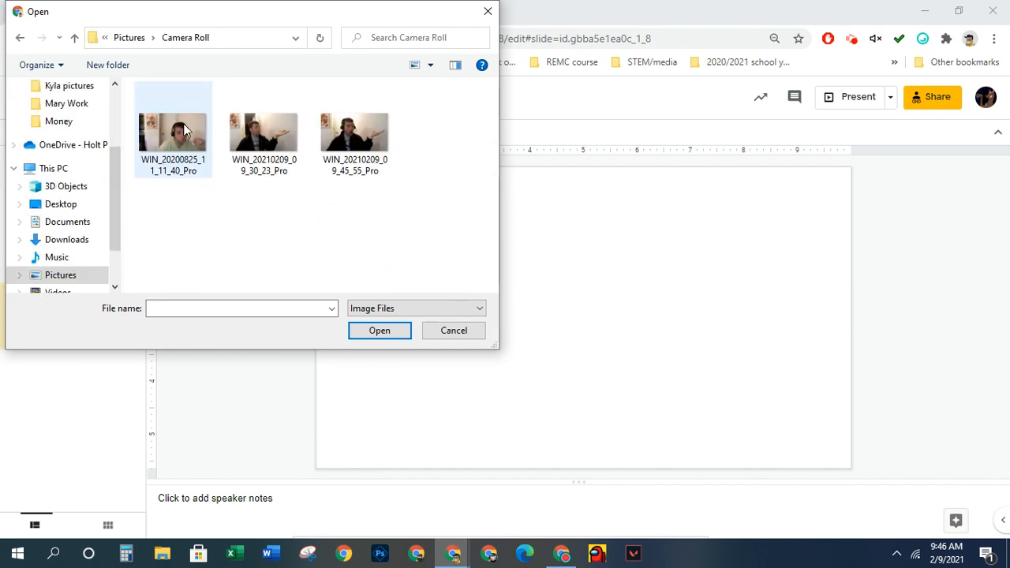
{"action": "left_click", "coordinate": [348, 142]}
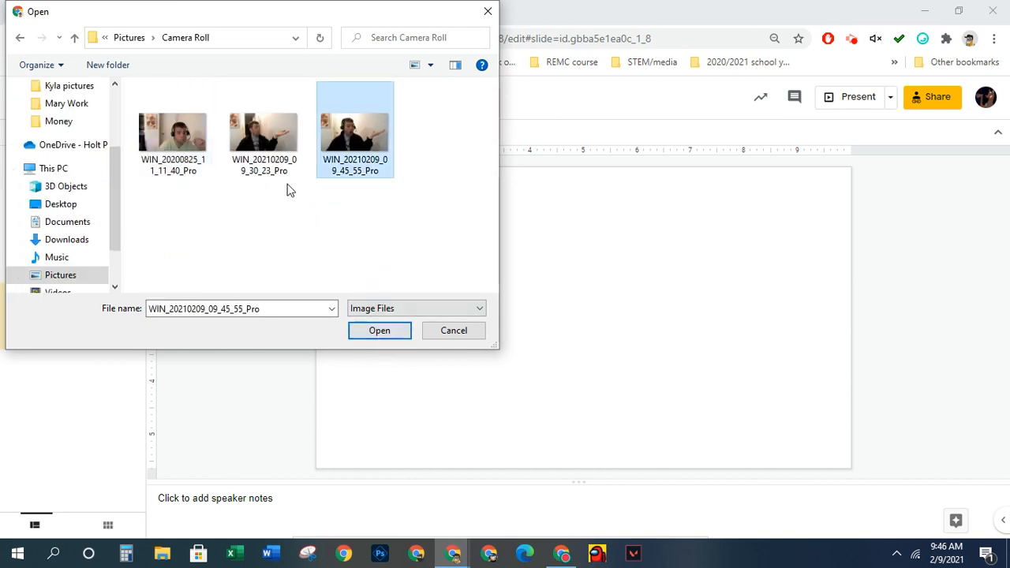
{"action": "left_click", "coordinate": [387, 335]}
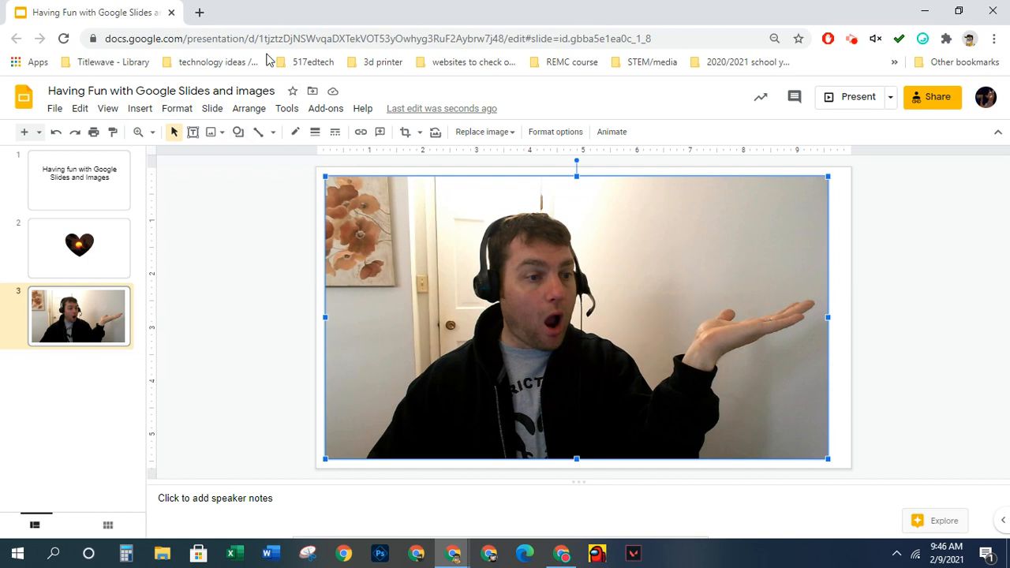
Open the remove.bg website in a new browser tab
{"action": "left_click", "coordinate": [200, 12]}
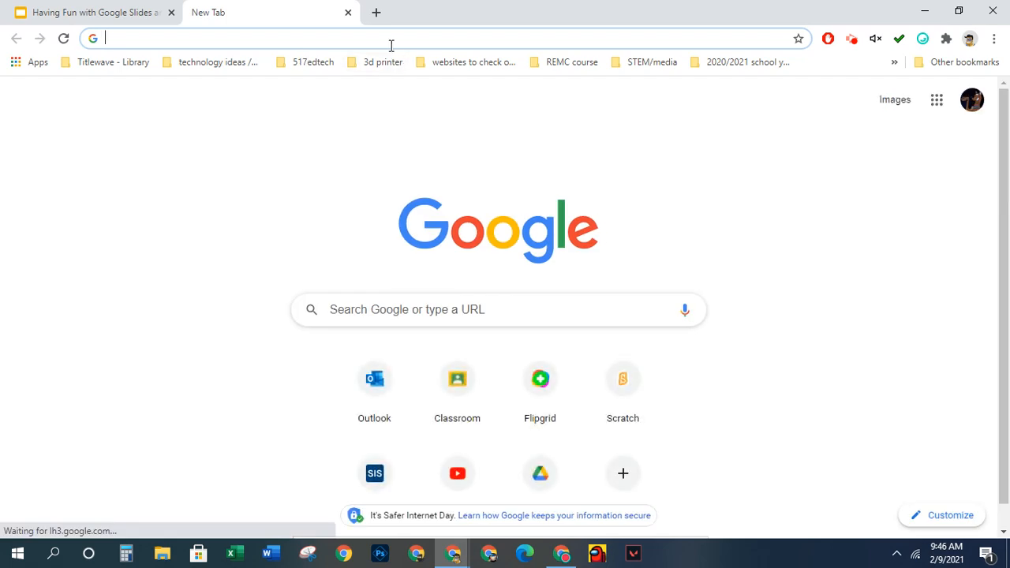
{"action": "type", "text": "remove.b"}
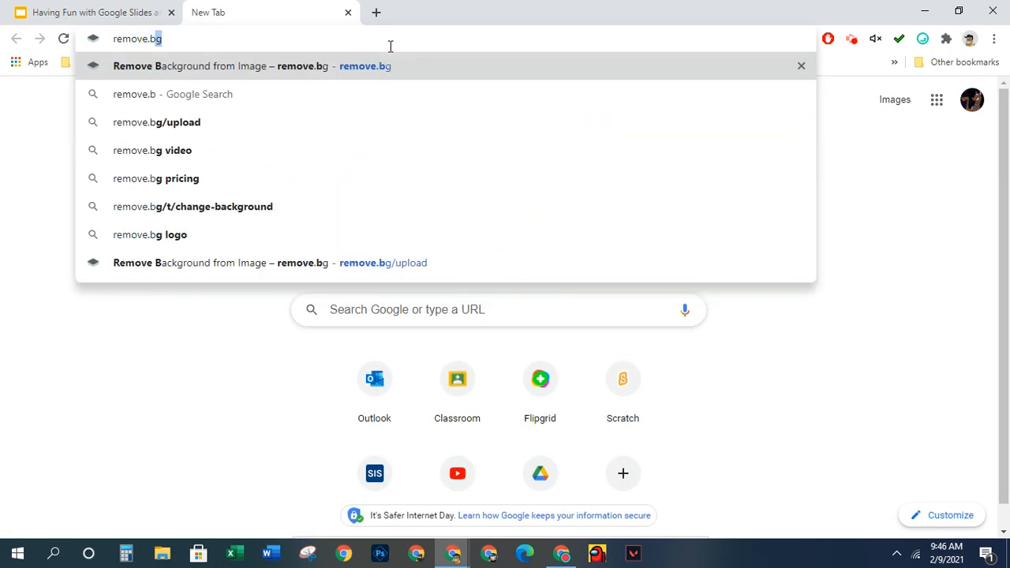
{"action": "type", "text": "g"}
{"action": "key", "text": "Return"}
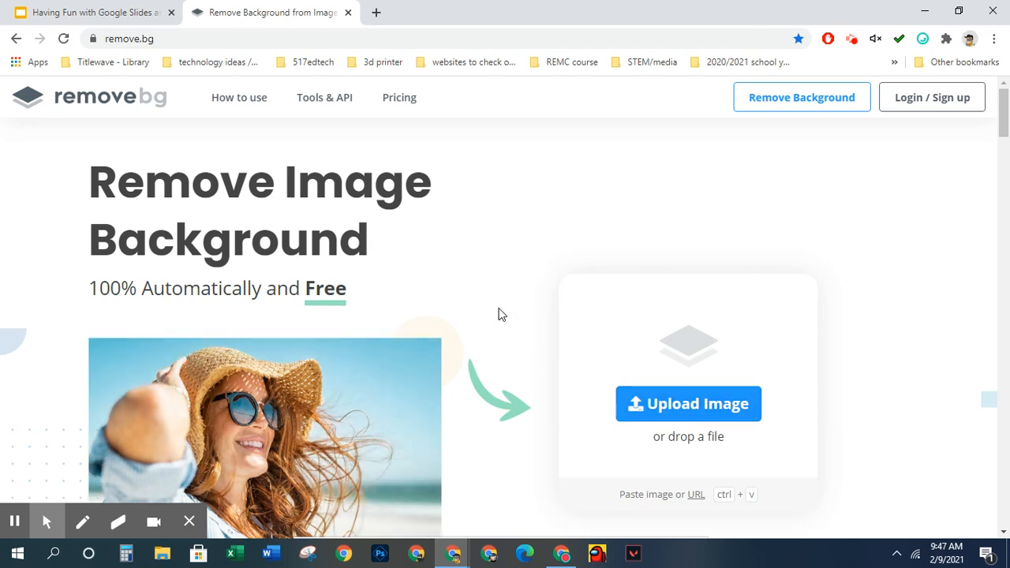
Upload WIN_20210209_09_45_55_Pro from the Camera Roll folder to remove.bg for background removal
{"action": "scroll", "coordinate": [513, 319], "scroll_direction": "down", "scroll_amount": 1}
{"action": "left_click", "coordinate": [716, 338]}
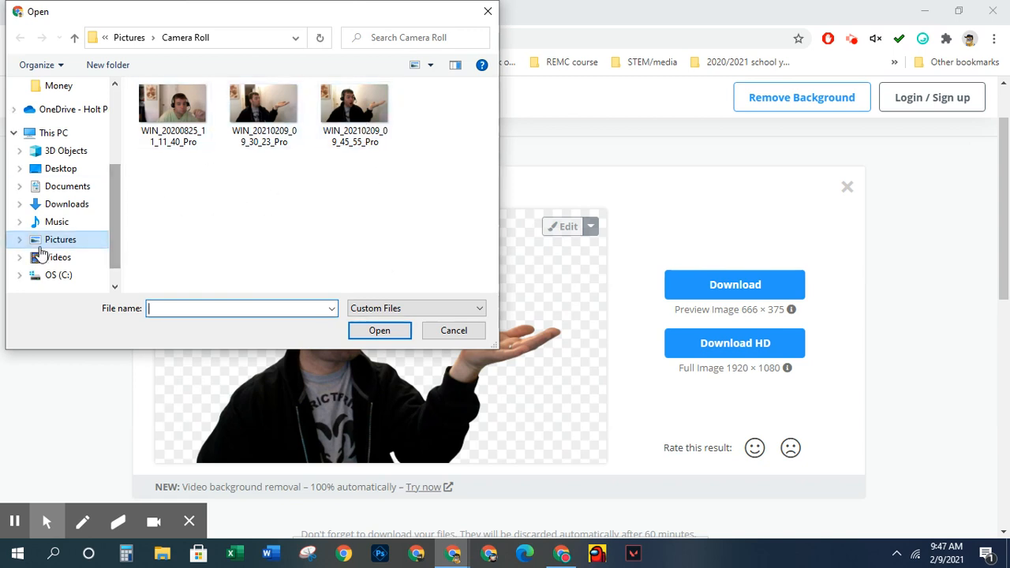
{"action": "left_click", "coordinate": [67, 243]}
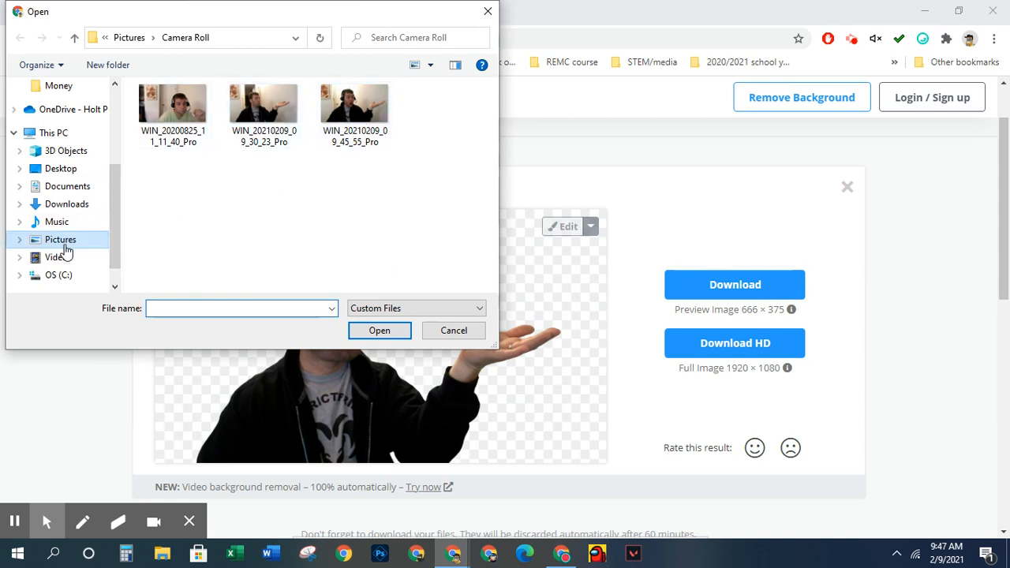
{"action": "left_click", "coordinate": [354, 110]}
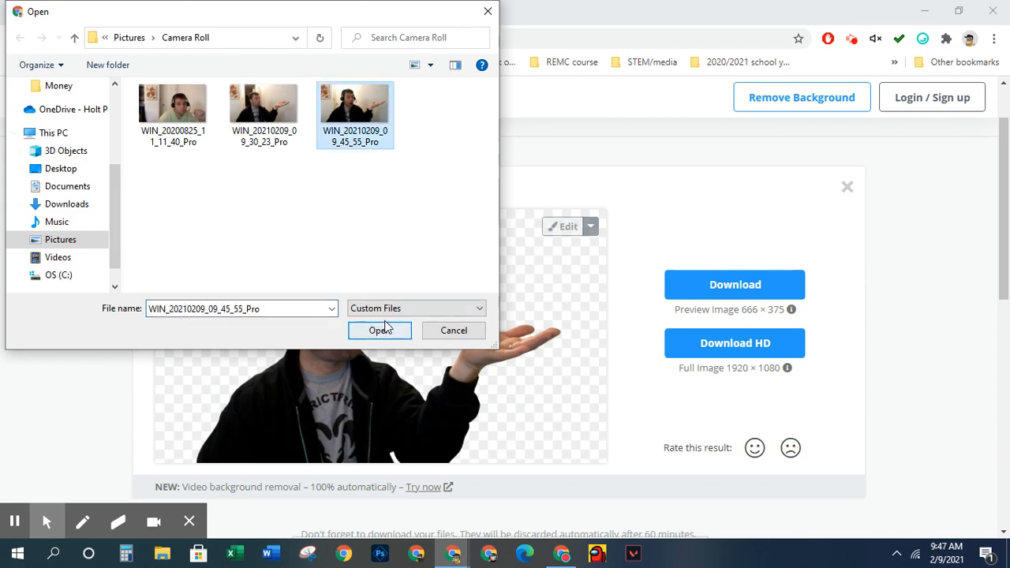
{"action": "left_click", "coordinate": [380, 331]}
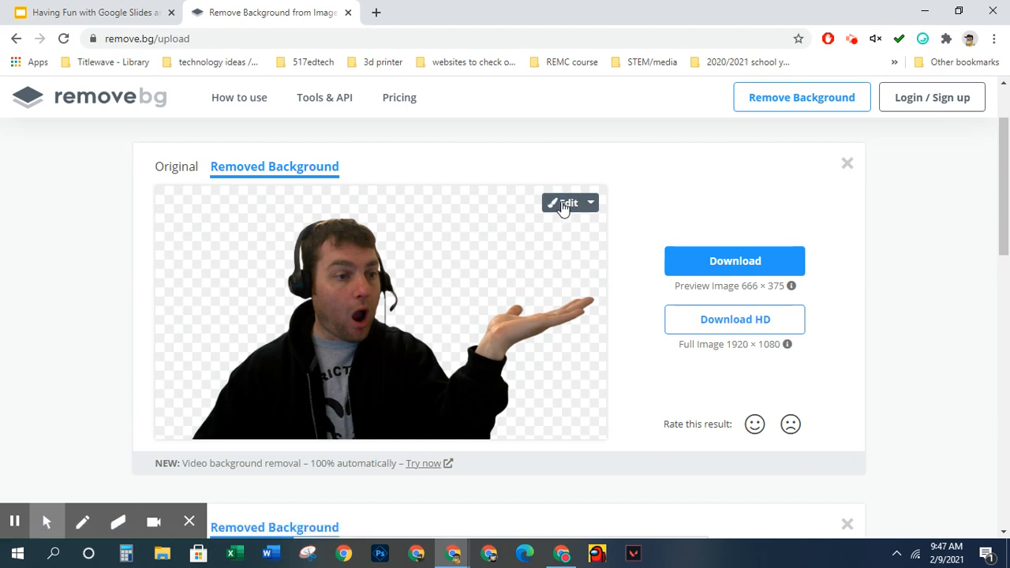
Open the cutout in the editor, try erasing part of the jacket sleeve with the Erase brush, and undo the strokes
{"action": "left_click", "coordinate": [563, 205]}
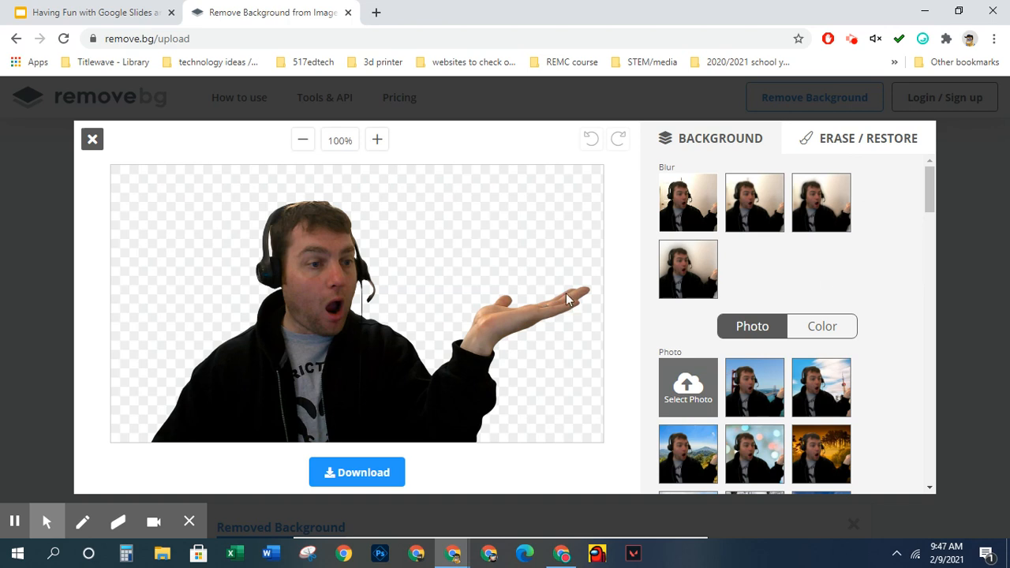
{"action": "left_click", "coordinate": [855, 148]}
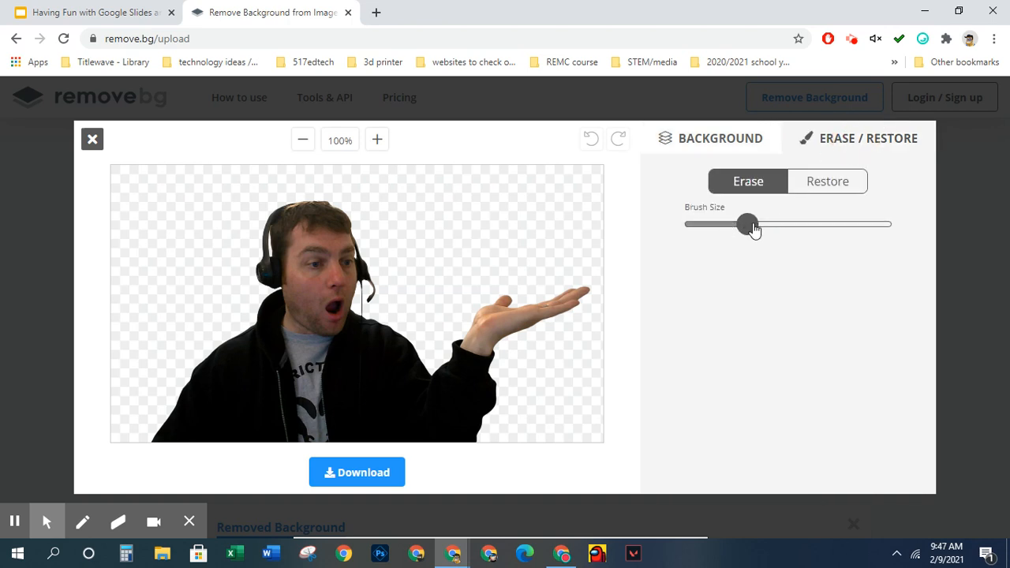
{"action": "left_click", "coordinate": [752, 228]}
{"action": "mouse_move", "coordinate": [202, 347]}
{"action": "left_mouse_down"}
{"action": "mouse_move", "coordinate": [201, 436]}
{"action": "mouse_move", "coordinate": [201, 405]}
{"action": "mouse_move", "coordinate": [189, 445]}
{"action": "mouse_move", "coordinate": [158, 431]}
{"action": "mouse_move", "coordinate": [160, 453]}
{"action": "left_mouse_up"}
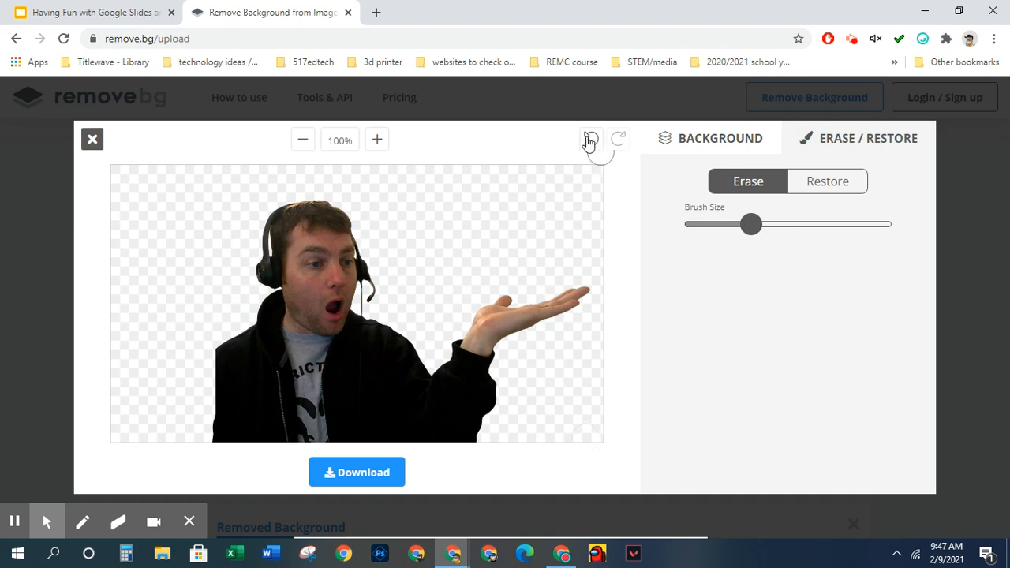
{"action": "left_click", "coordinate": [590, 139]}
{"action": "left_click", "coordinate": [591, 138]}
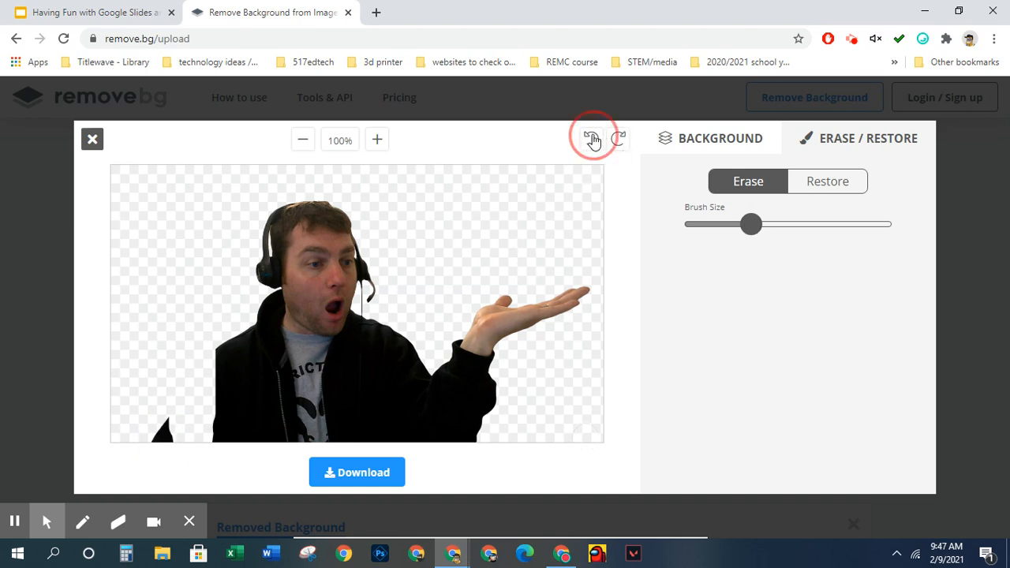
{"action": "left_click", "coordinate": [591, 138]}
Try restoring part of the original background around the head with the Restore brush and undo it
{"action": "left_click", "coordinate": [840, 186]}
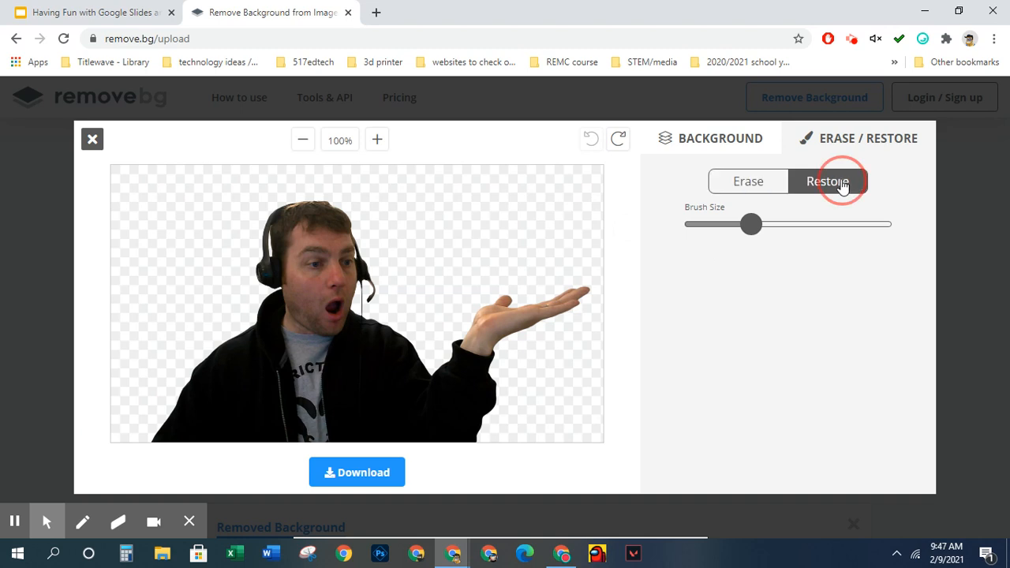
{"action": "mouse_move", "coordinate": [441, 211]}
{"action": "left_mouse_down"}
{"action": "mouse_move", "coordinate": [548, 218]}
{"action": "mouse_move", "coordinate": [585, 235]}
{"action": "mouse_move", "coordinate": [433, 254]}
{"action": "mouse_move", "coordinate": [380, 313]}
{"action": "mouse_move", "coordinate": [361, 227]}
{"action": "mouse_move", "coordinate": [195, 249]}
{"action": "mouse_move", "coordinate": [183, 241]}
{"action": "mouse_move", "coordinate": [237, 229]}
{"action": "mouse_move", "coordinate": [215, 251]}
{"action": "mouse_move", "coordinate": [261, 294]}
{"action": "left_mouse_up"}
{"action": "left_click", "coordinate": [590, 139]}
{"action": "left_click", "coordinate": [590, 139]}
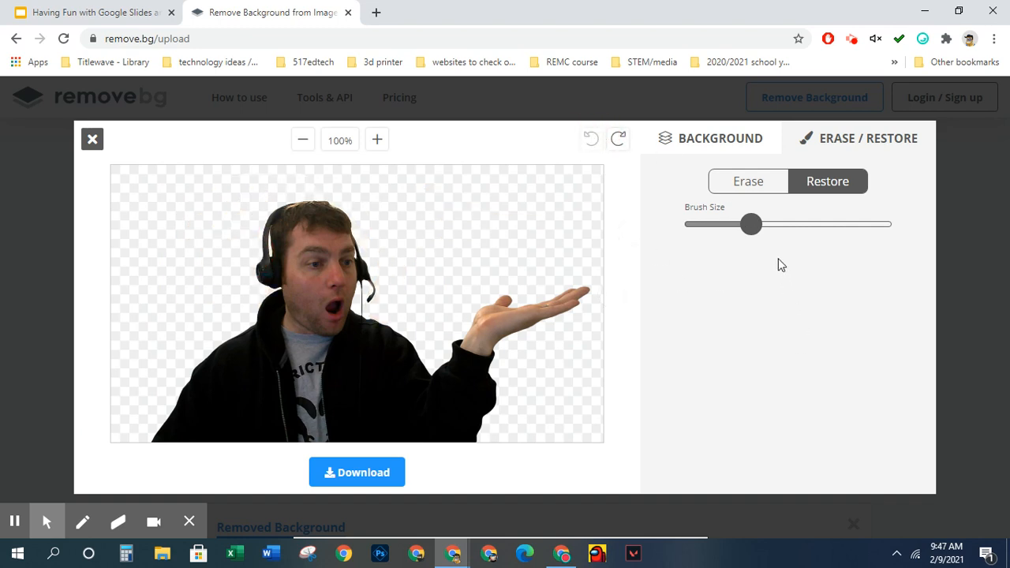
Apply the sunset photo with mountains above the clouds as the cutout's background
{"action": "left_click", "coordinate": [723, 140]}
{"action": "scroll", "coordinate": [880, 379], "scroll_direction": "down", "scroll_amount": 1}
{"action": "scroll", "coordinate": [879, 379], "scroll_direction": "down", "scroll_amount": 5}
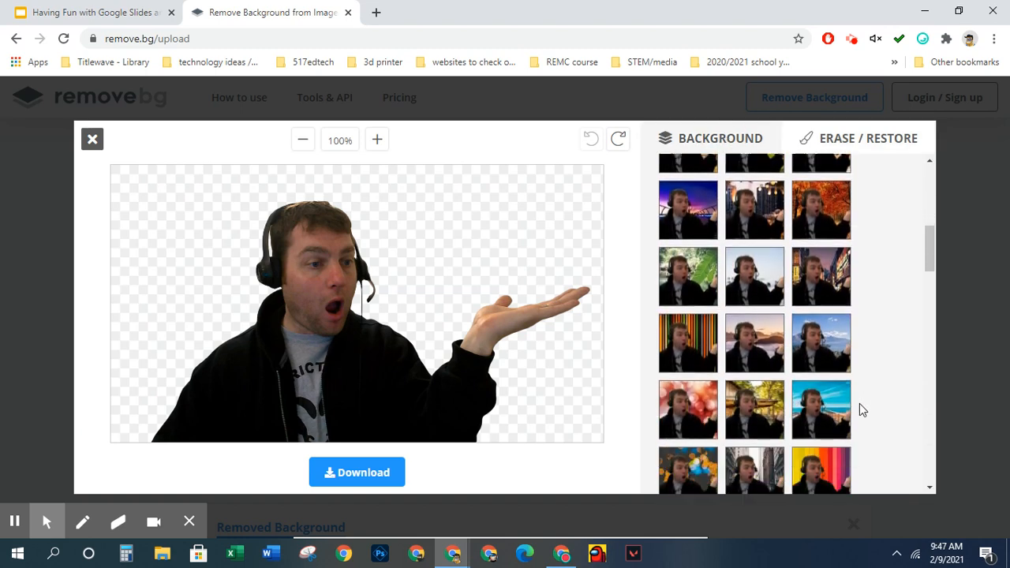
{"action": "left_click", "coordinate": [761, 335]}
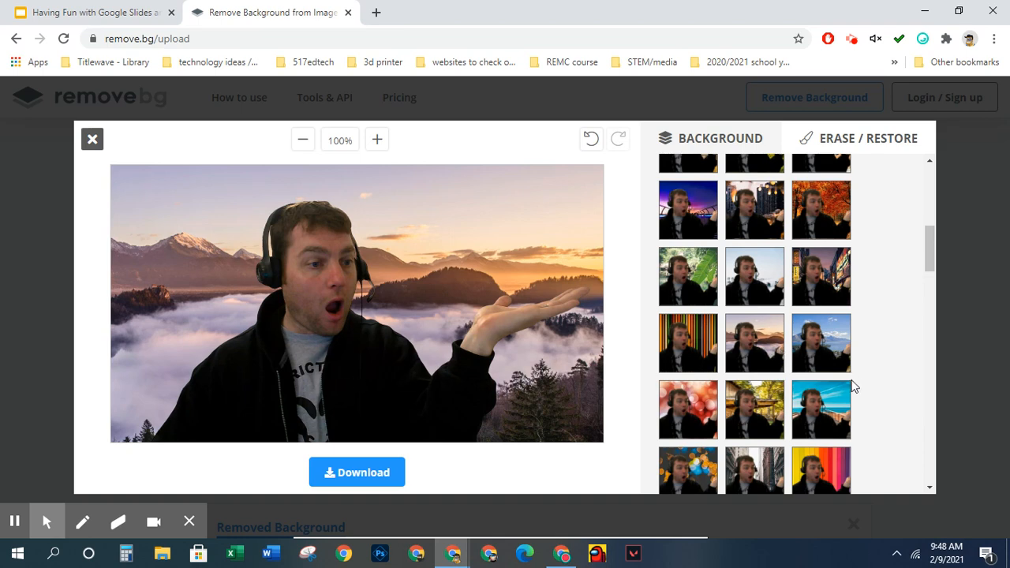
Change the cutout's background to the photo of a straight road leading to a snowy mountain
{"action": "scroll", "coordinate": [830, 401], "scroll_direction": "down", "scroll_amount": 1}
{"action": "scroll", "coordinate": [802, 442], "scroll_direction": "down", "scroll_amount": 3}
{"action": "scroll", "coordinate": [803, 438], "scroll_direction": "down", "scroll_amount": 5}
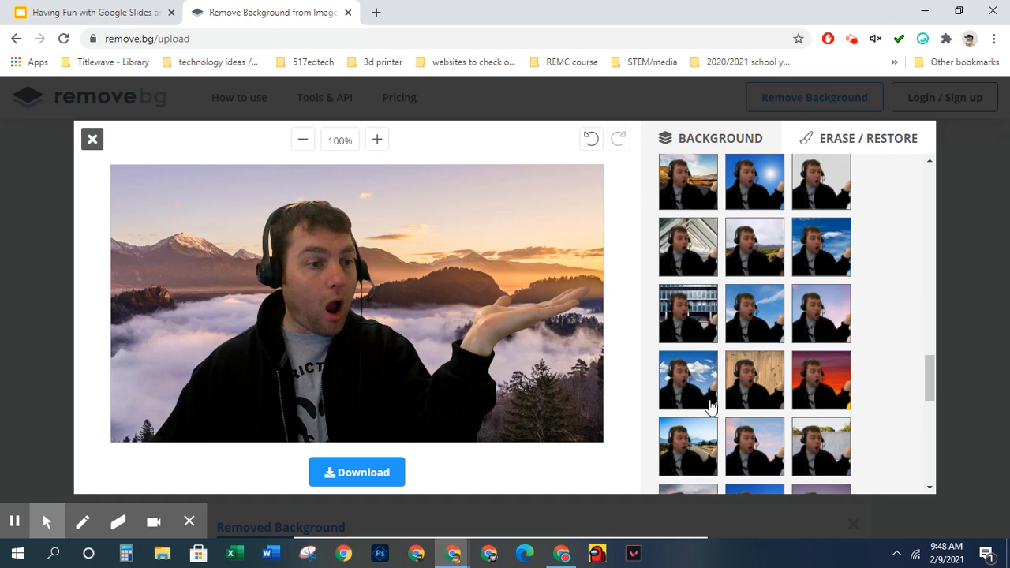
{"action": "left_click", "coordinate": [694, 446]}
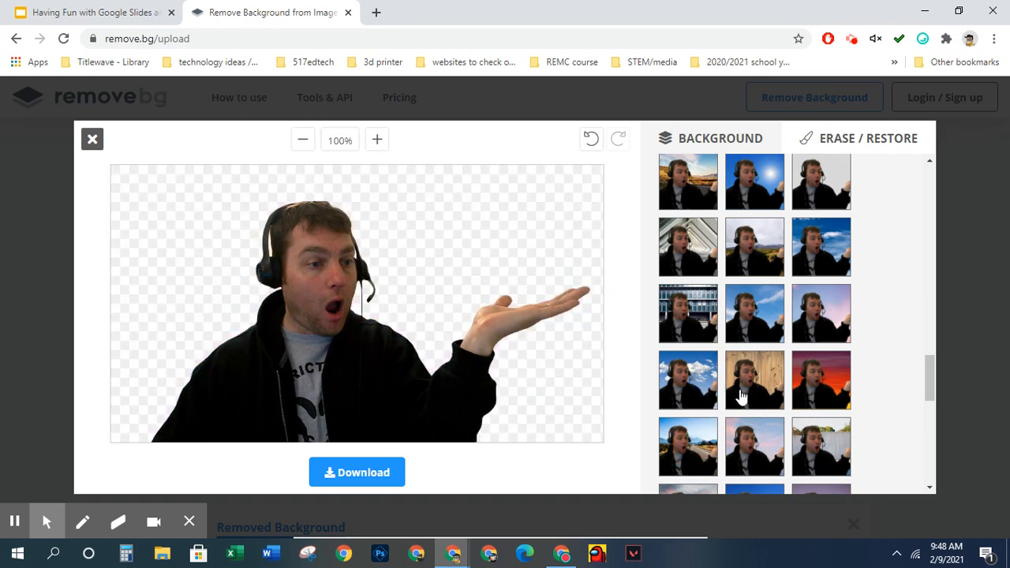
Try the second blur option on the road background and undo it
{"action": "scroll", "coordinate": [754, 386], "scroll_direction": "up", "scroll_amount": 10}
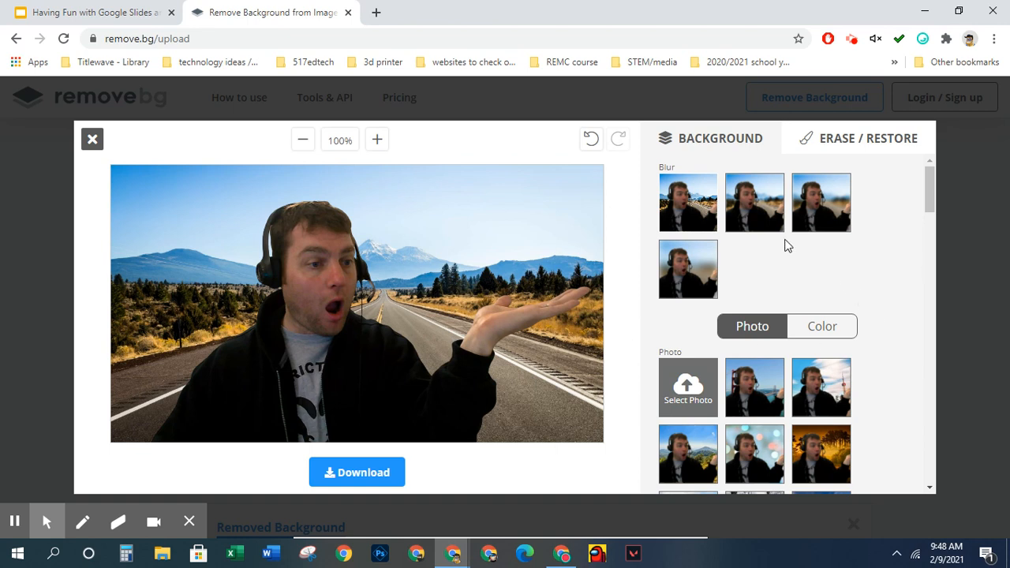
{"action": "left_click", "coordinate": [757, 205]}
{"action": "left_click", "coordinate": [591, 144]}
{"action": "left_click", "coordinate": [592, 144]}
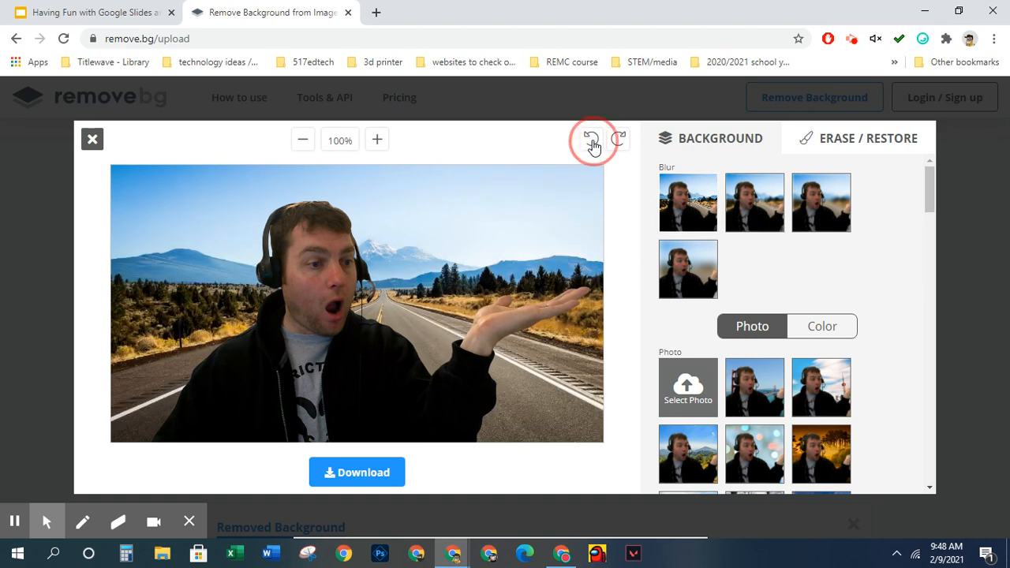
Compare the sunset and road backgrounds using undo and redo, and close the editor without downloading
{"action": "left_click", "coordinate": [591, 145]}
{"action": "left_click", "coordinate": [592, 145]}
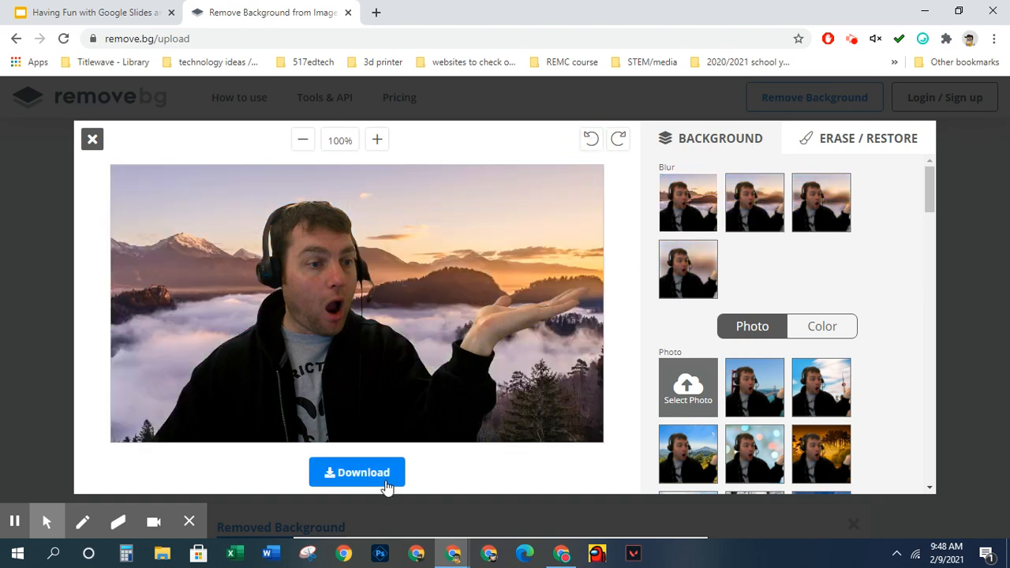
{"action": "left_click", "coordinate": [619, 139]}
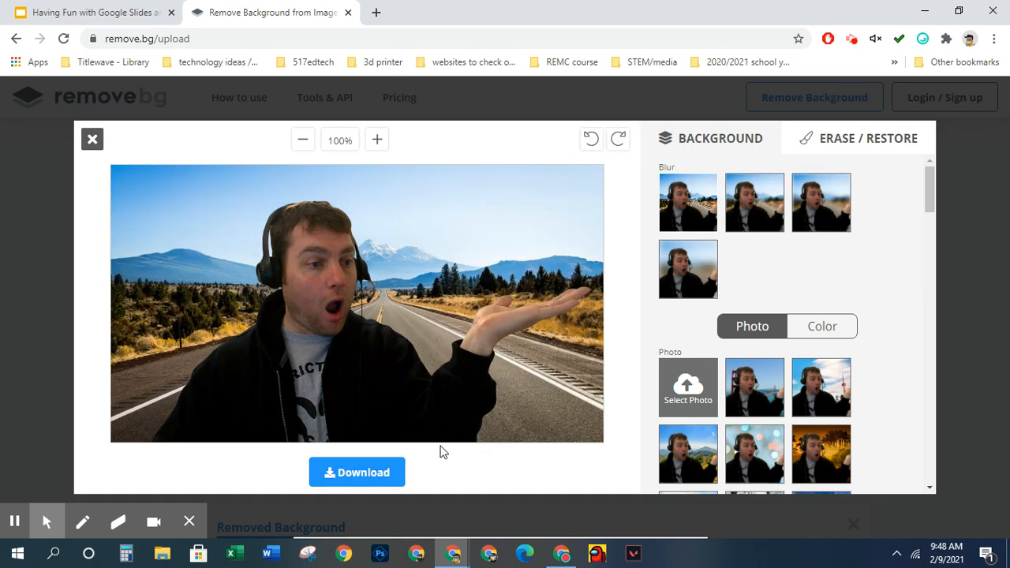
{"action": "left_click", "coordinate": [592, 142]}
{"action": "left_click", "coordinate": [592, 142]}
{"action": "left_click", "coordinate": [617, 139]}
{"action": "left_click", "coordinate": [93, 141]}
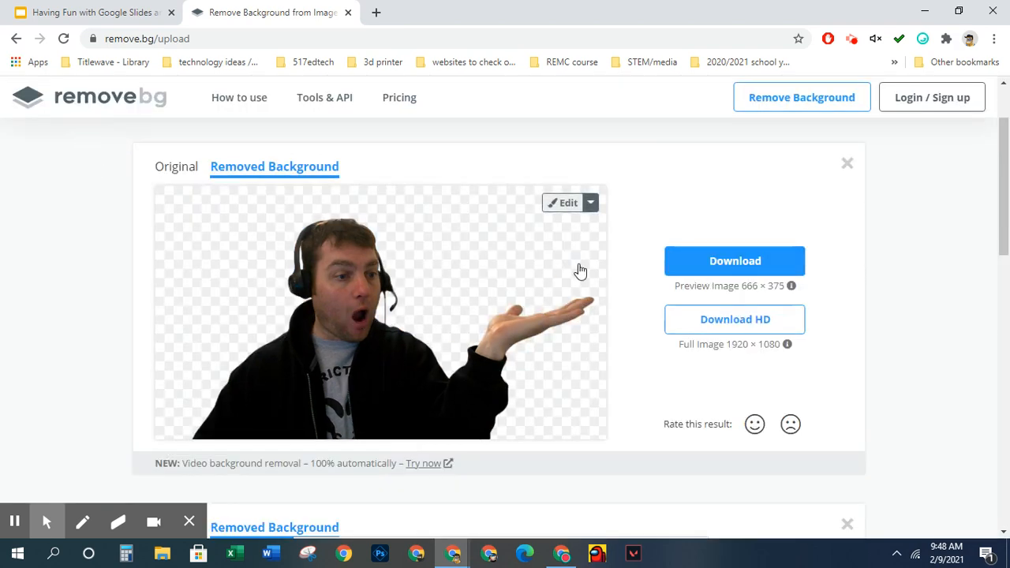
Download the 666 × 375 preview image of the transparent cutout and return to the photo on the presentation's third slide
{"action": "left_click", "coordinate": [757, 263]}
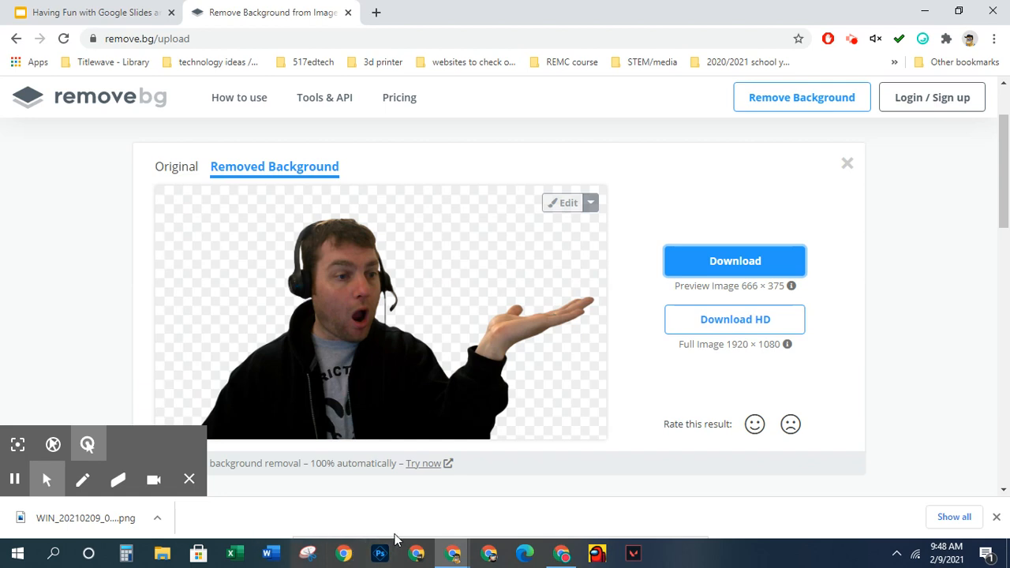
{"action": "left_click", "coordinate": [118, 6]}
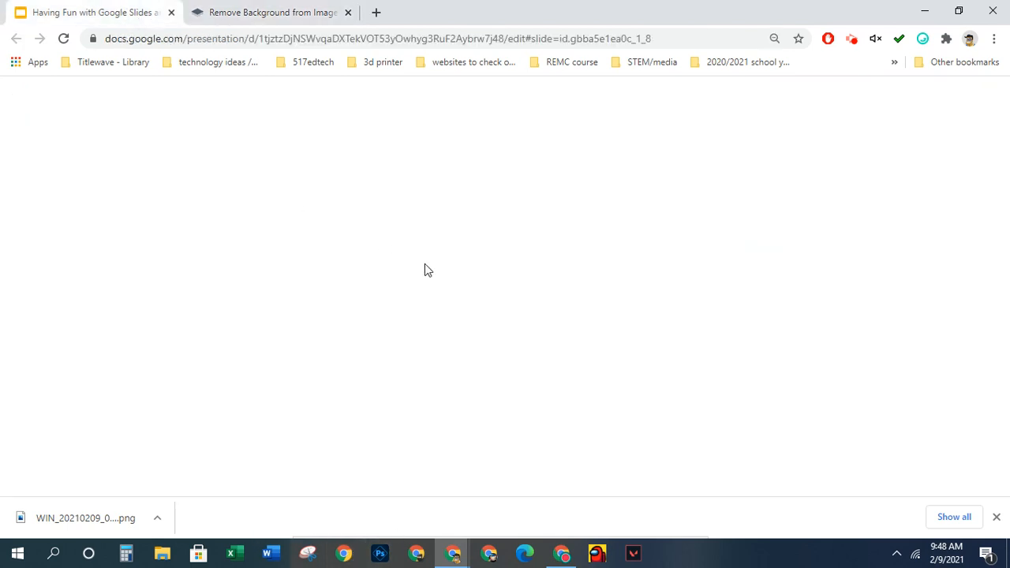
{"action": "left_click", "coordinate": [612, 256]}
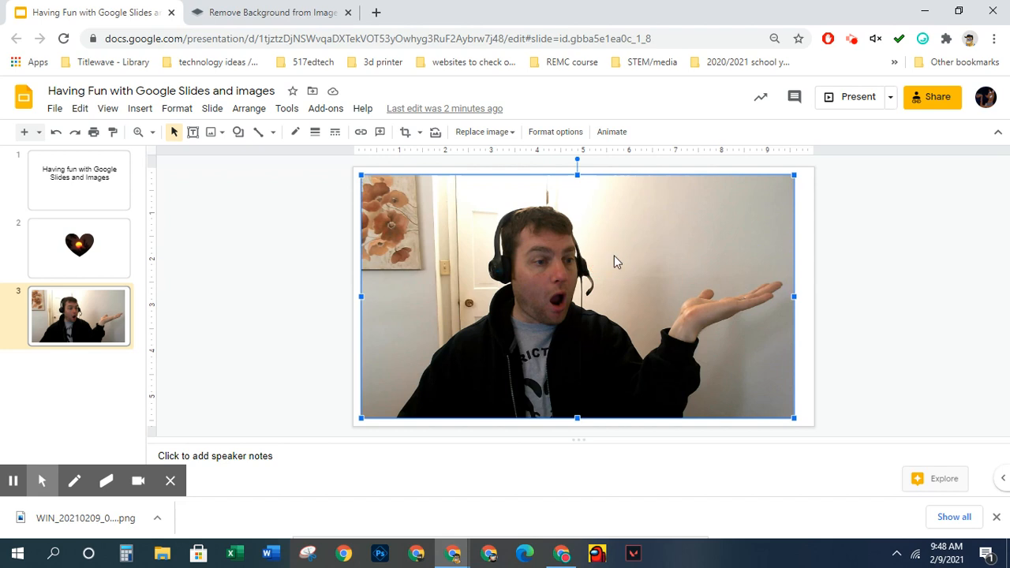
Replace the photo on the third slide with the downloaded cutout WIN_20210209_09_45_55_Pro-removebg-preview from the Downloads folder
{"action": "key", "text": "Delete"}
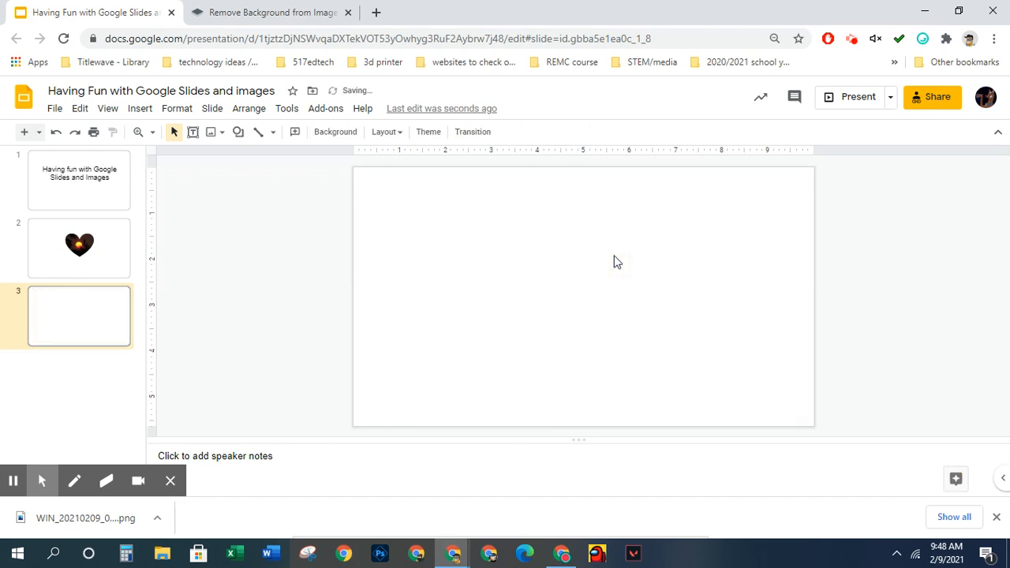
{"action": "left_click", "coordinate": [139, 108]}
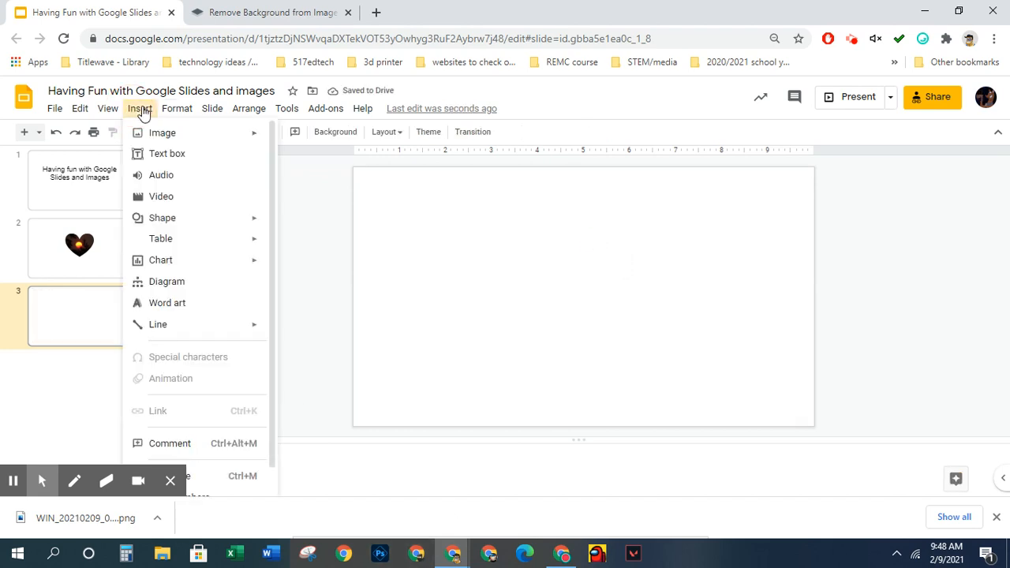
{"action": "mouse_move", "coordinate": [247, 141]}
{"action": "left_click", "coordinate": [370, 137]}
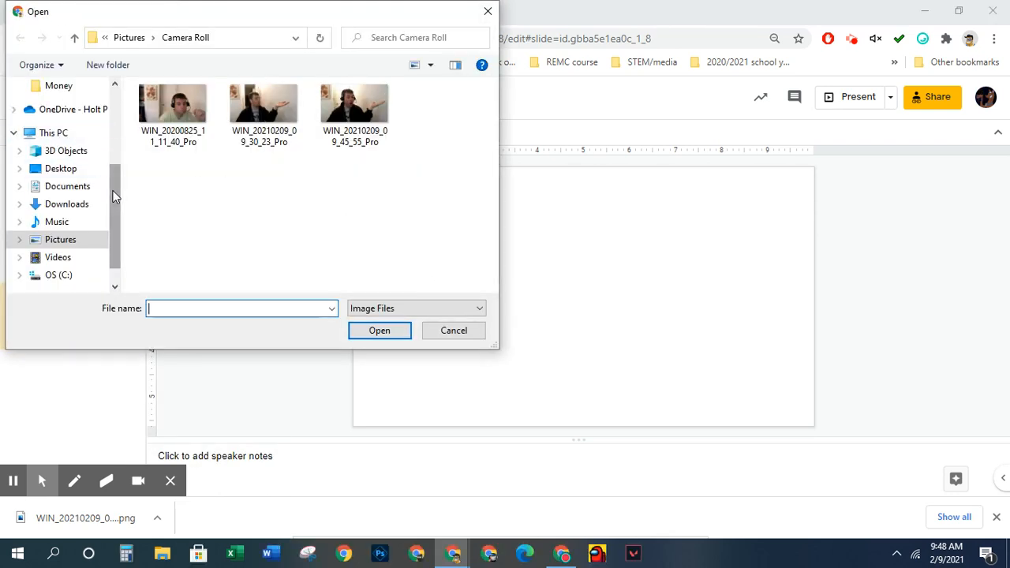
{"action": "left_click", "coordinate": [79, 203]}
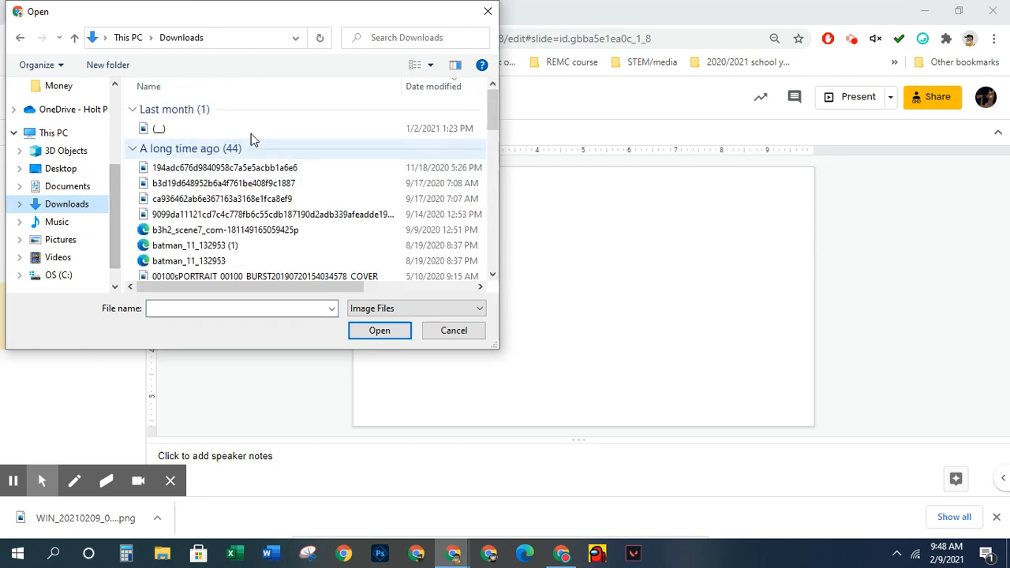
{"action": "left_click", "coordinate": [309, 132]}
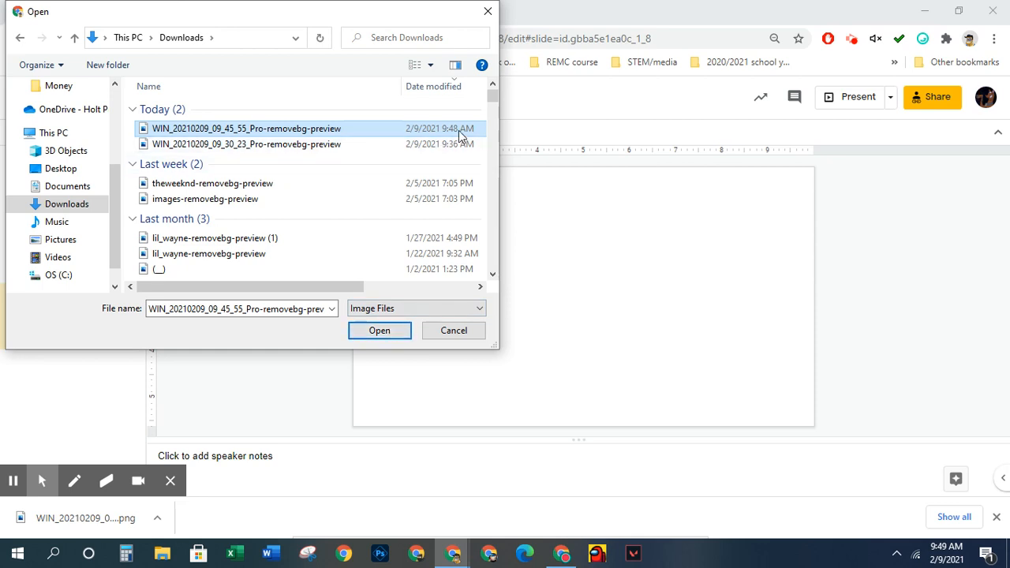
{"action": "left_click", "coordinate": [391, 334]}
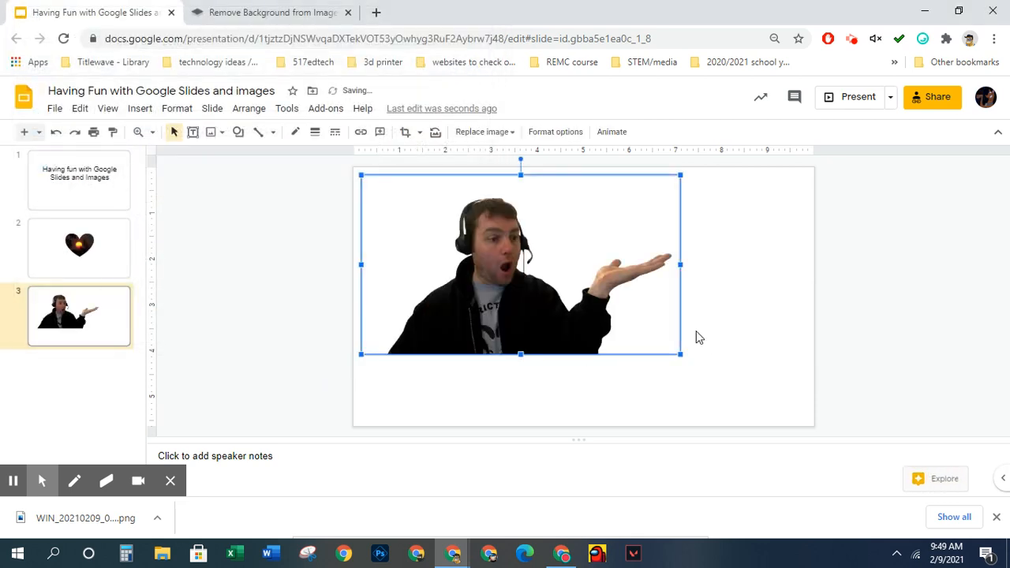
Move the cutout away from the slide's upper-left corner toward the middle of the slide
{"action": "left_click_drag", "start_coordinate": [558, 288], "coordinate": [625, 331]}
{"action": "left_click", "coordinate": [375, 317]}
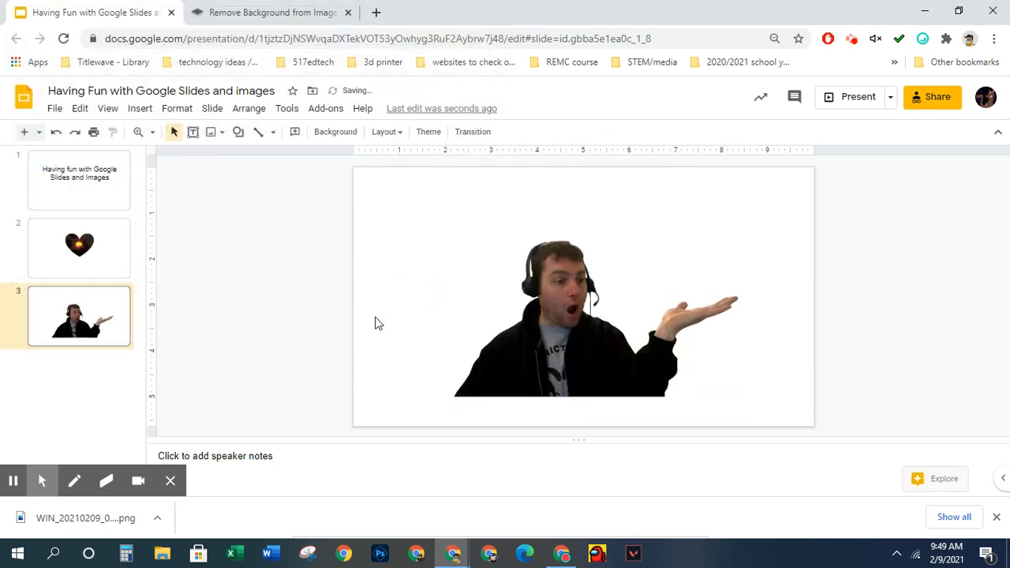
{"action": "mouse_move", "coordinate": [597, 367]}
{"action": "left_mouse_down"}
{"action": "mouse_move", "coordinate": [562, 370]}
{"action": "mouse_move", "coordinate": [600, 363]}
{"action": "left_mouse_up"}
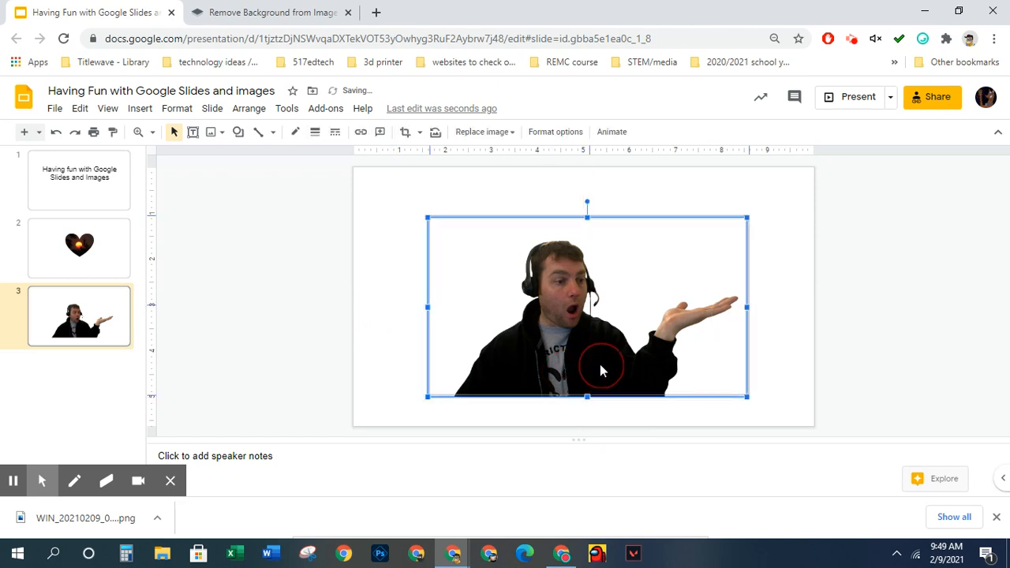
Start choosing a background image for the third slide and search Google images for "beach"
{"action": "left_click", "coordinate": [399, 278]}
{"action": "right_click", "coordinate": [389, 266]}
{"action": "left_click", "coordinate": [332, 131]}
{"action": "left_click", "coordinate": [570, 287]}
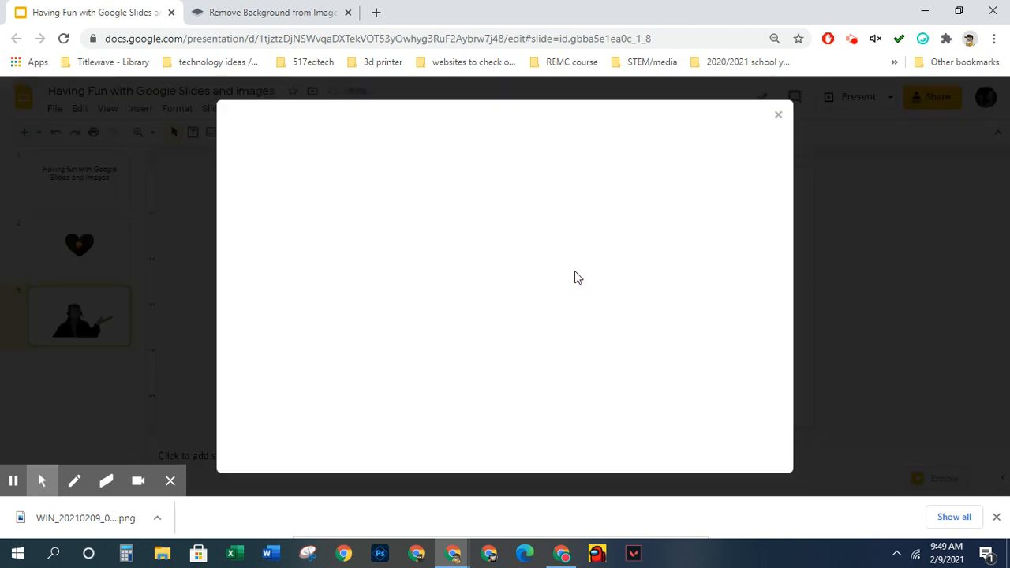
{"action": "left_click", "coordinate": [490, 246]}
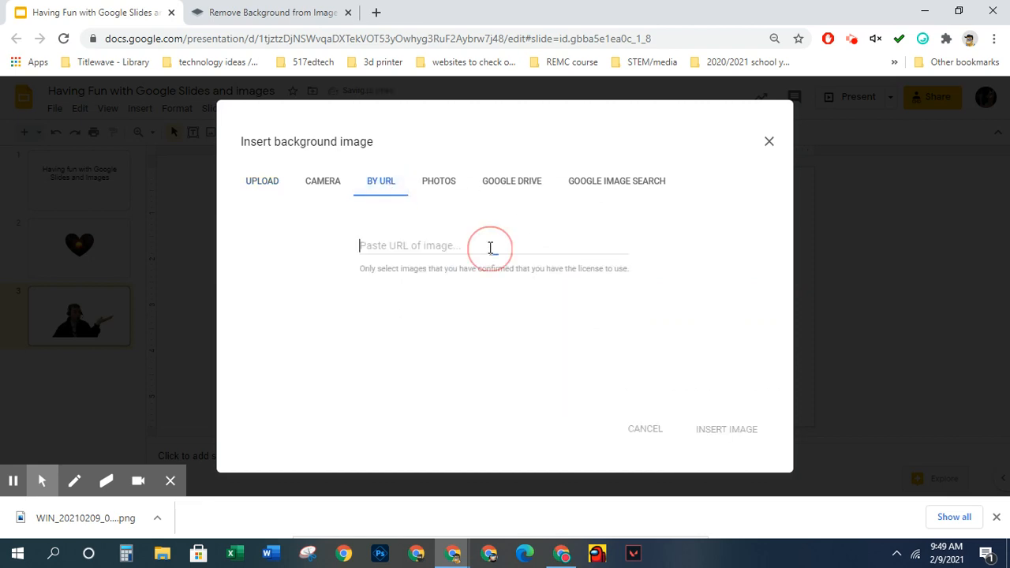
{"action": "type", "text": "beach"}
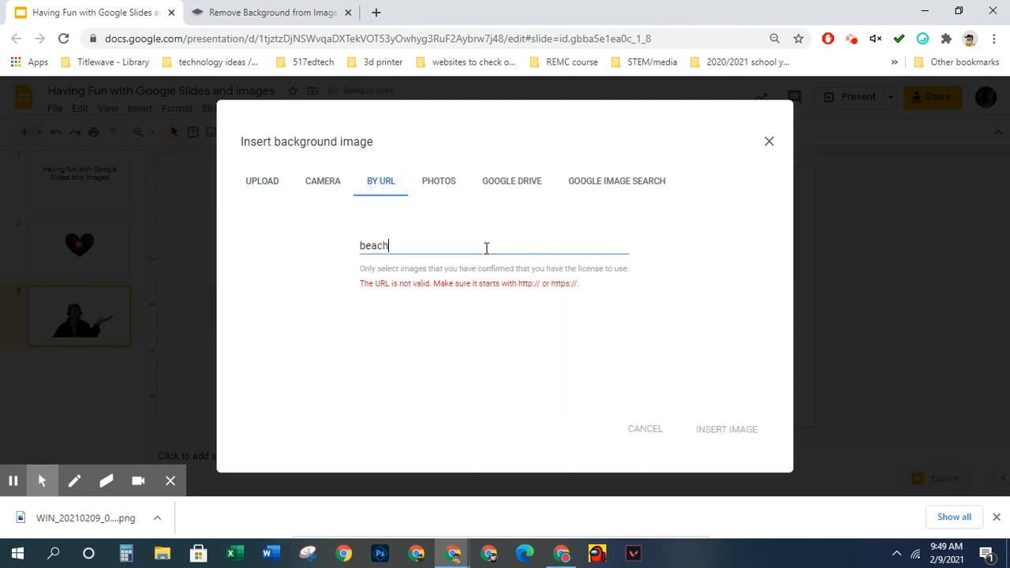
{"action": "left_click", "coordinate": [623, 185]}
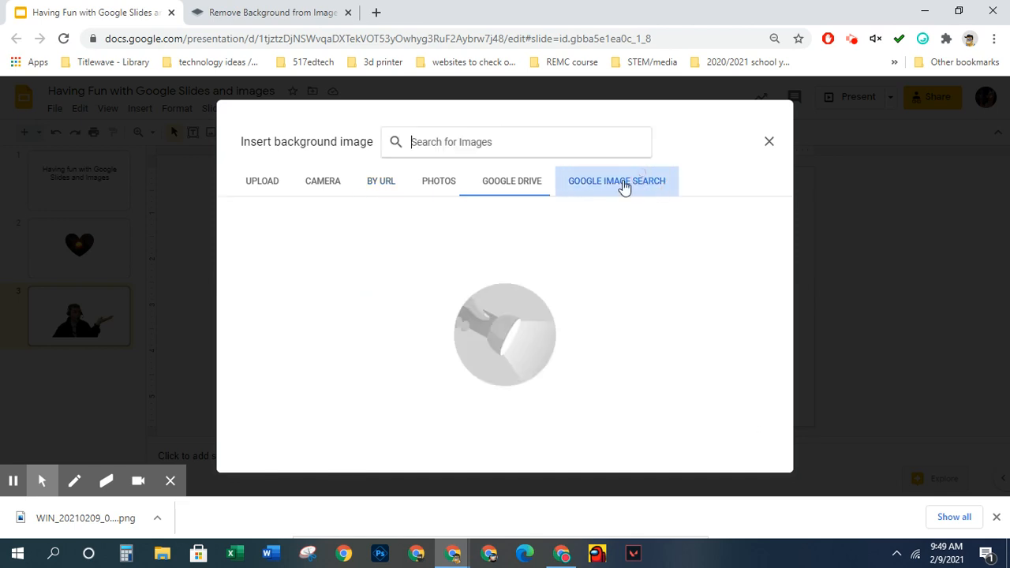
{"action": "left_click", "coordinate": [476, 141]}
{"action": "type", "text": "beach"}
{"action": "key", "text": "Return"}
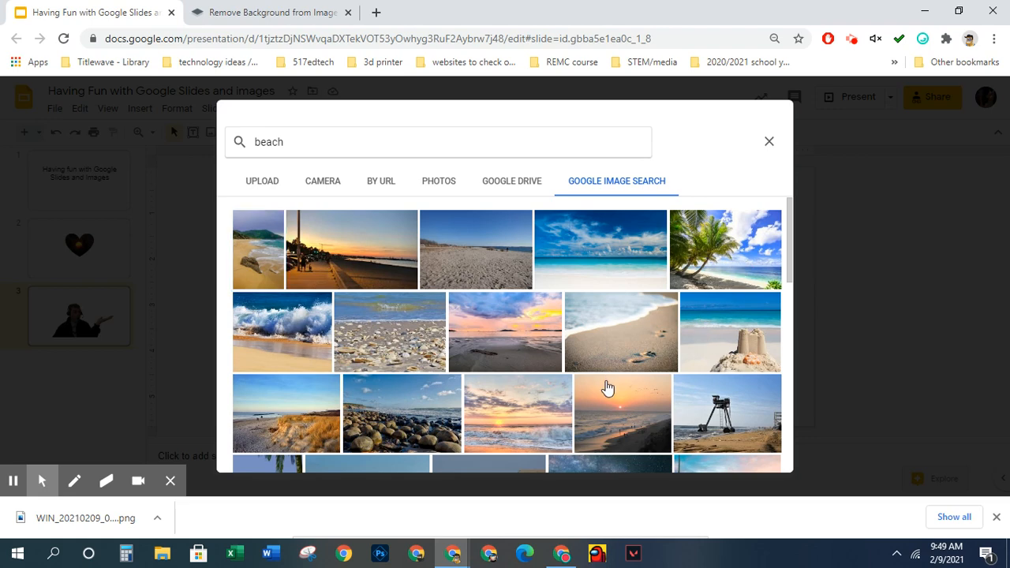
Insert the beach photo with palm trees and blue sky as the slide background and finish the background settings
{"action": "left_click", "coordinate": [750, 269]}
{"action": "left_click", "coordinate": [758, 457]}
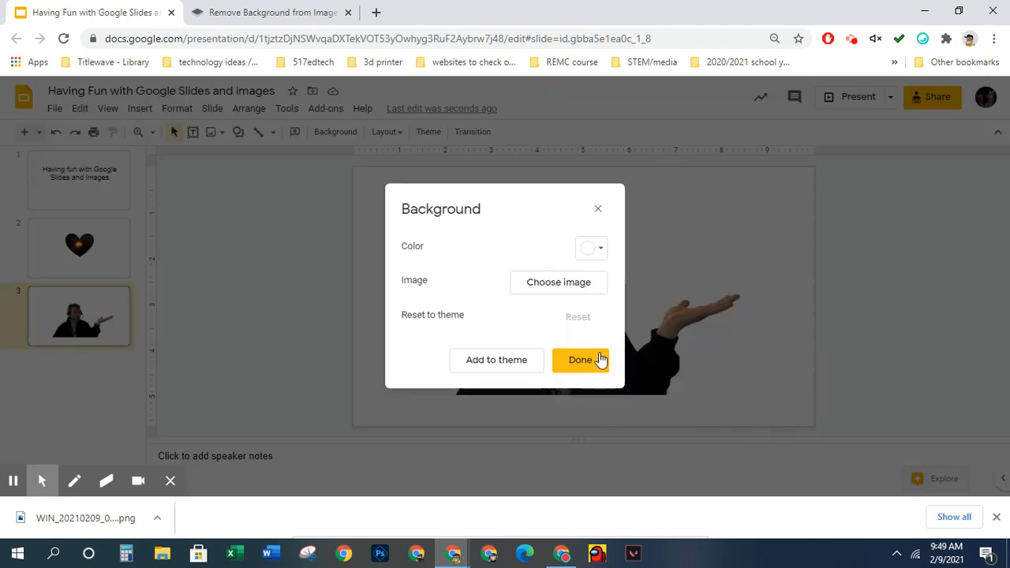
{"action": "left_click", "coordinate": [595, 361]}
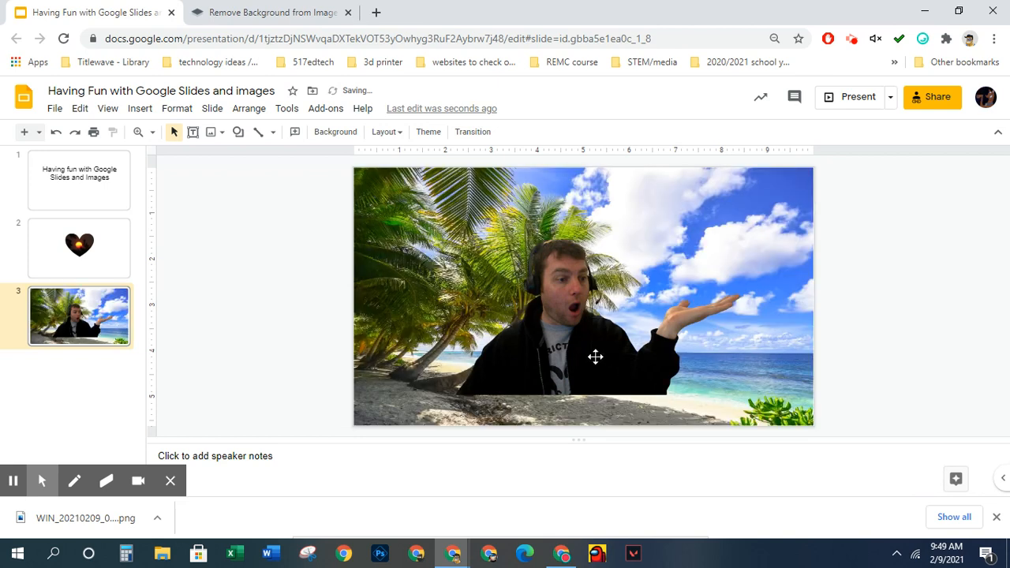
Shrink the cutout to about half the slide's width and place it on the slide's lower edge, slightly left of centre
{"action": "left_click", "coordinate": [534, 385]}
{"action": "left_click_drag", "start_coordinate": [533, 389], "coordinate": [499, 386]}
{"action": "left_click_drag", "start_coordinate": [671, 247], "coordinate": [589, 292]}
{"action": "left_click", "coordinate": [550, 395]}
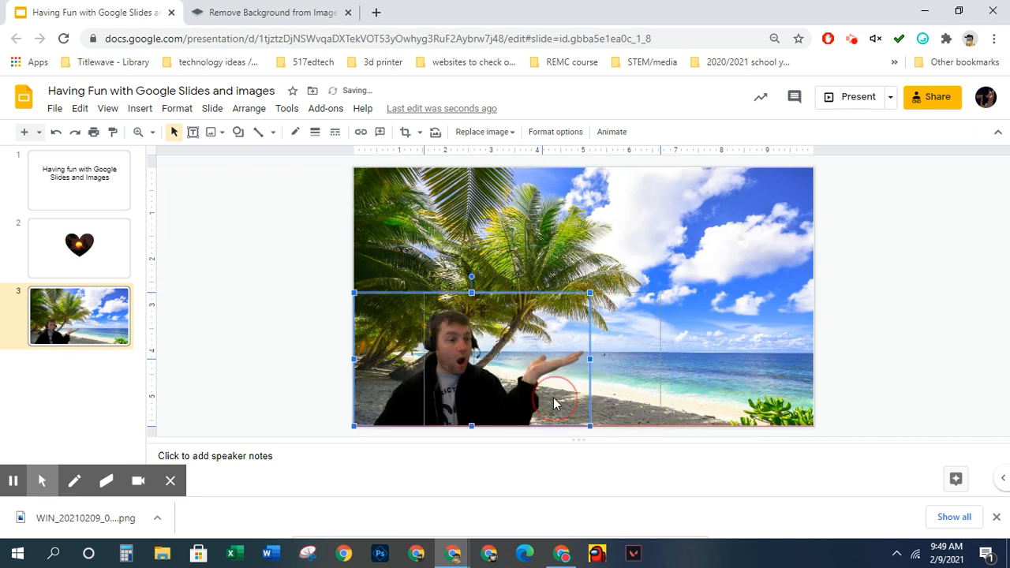
{"action": "left_click_drag", "start_coordinate": [550, 395], "coordinate": [641, 382]}
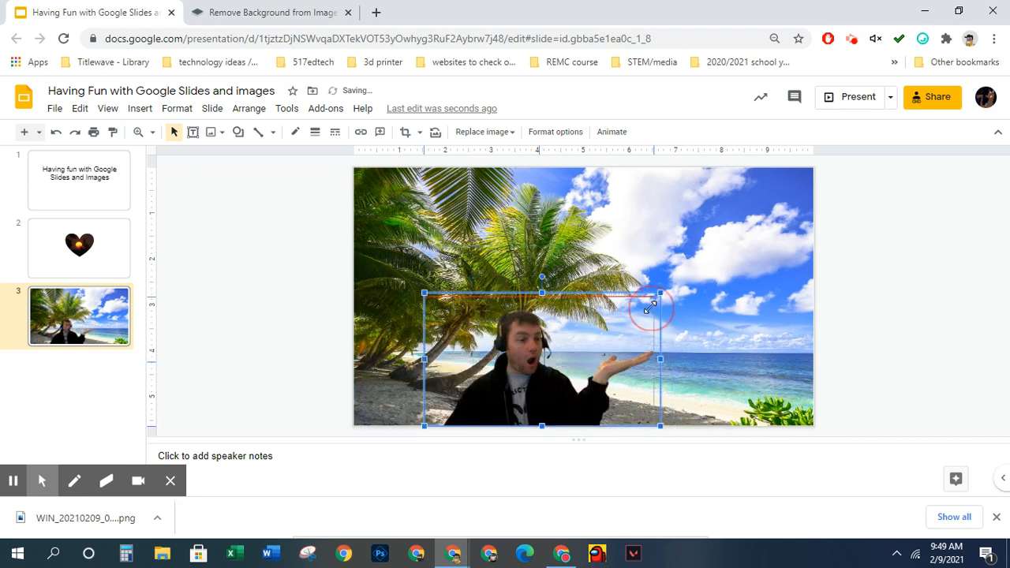
{"action": "left_click_drag", "start_coordinate": [660, 293], "coordinate": [653, 296]}
{"action": "left_click", "coordinate": [906, 311]}
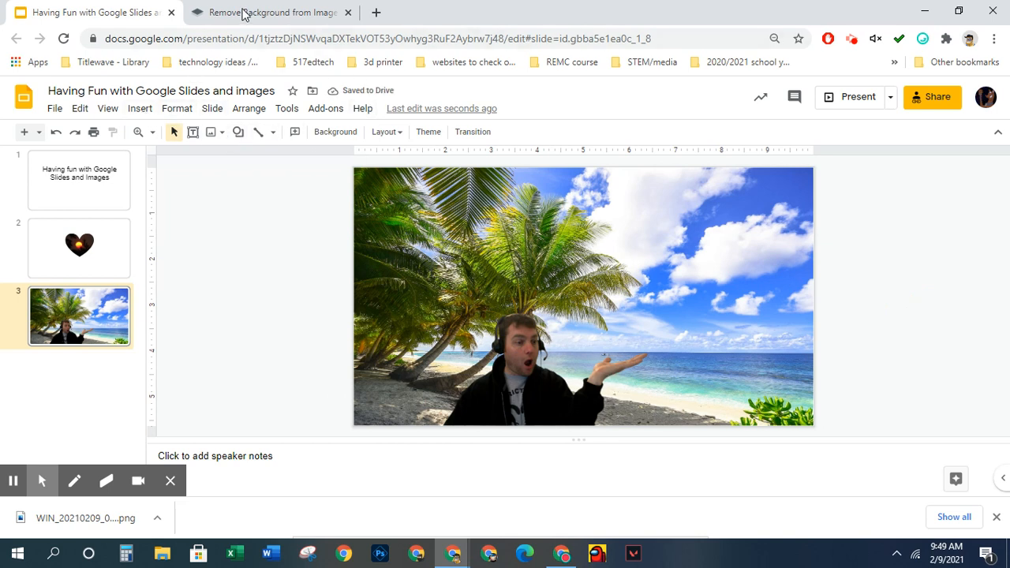
Search Google for "coke bottle" in a new browser tab
{"action": "left_click", "coordinate": [291, 10]}
{"action": "left_click", "coordinate": [376, 12]}
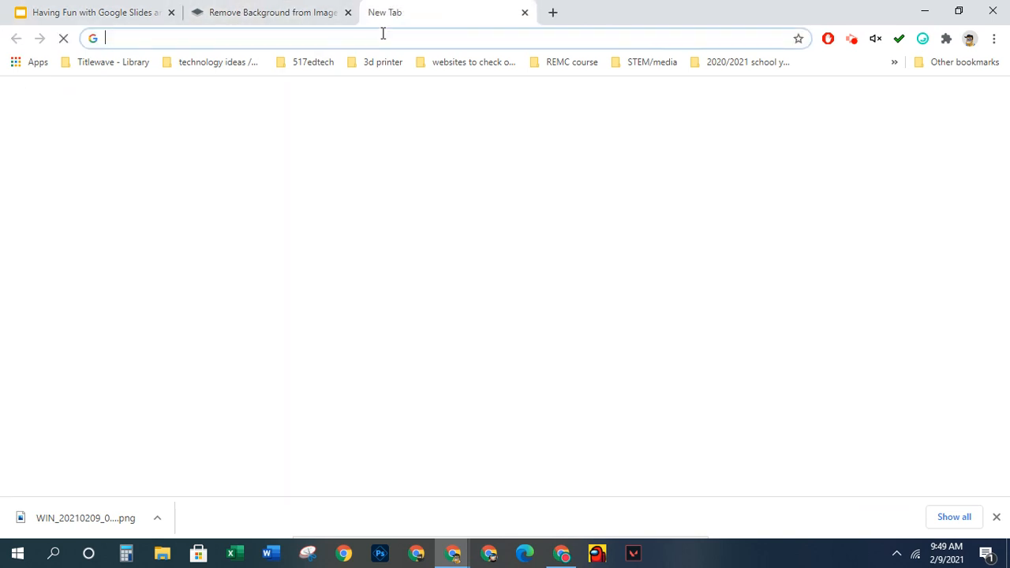
{"action": "left_click", "coordinate": [503, 44]}
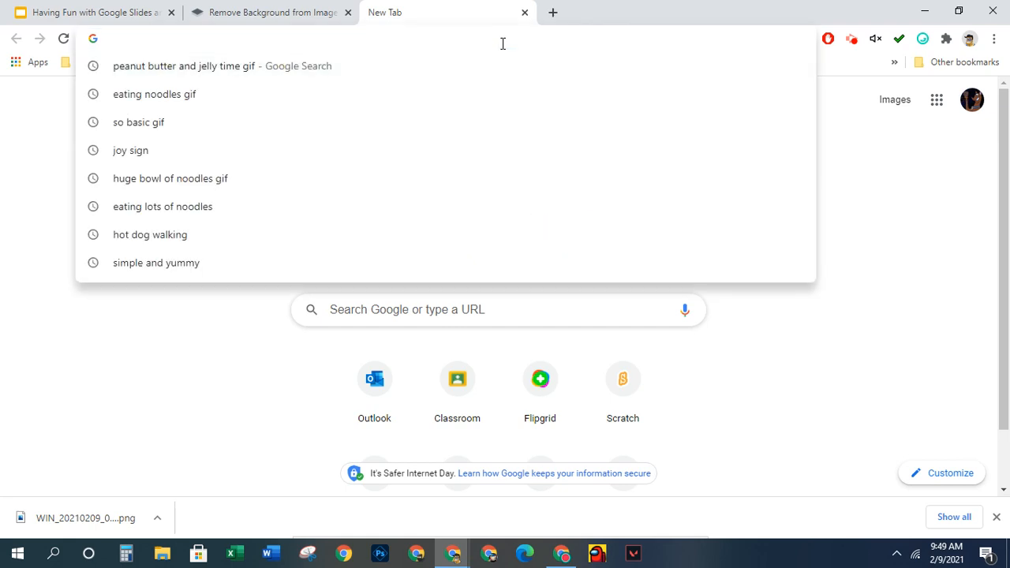
{"action": "type", "text": "coke"}
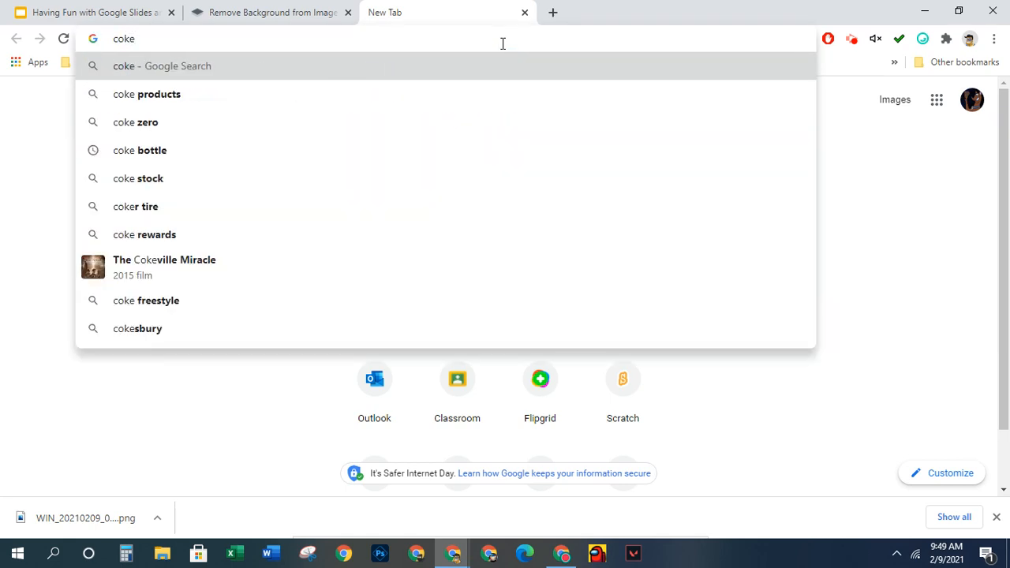
{"action": "type", "text": " can"}
{"action": "key", "text": "BackSpace"}
{"action": "key", "text": "BackSpace"}
{"action": "key", "text": "BackSpace"}
{"action": "type", "text": "bpot"}
{"action": "key", "text": "BackSpace"}
{"action": "key", "text": "BackSpace"}
{"action": "key", "text": "BackSpace"}
{"action": "type", "text": "ottle"}
{"action": "key", "text": "Return"}
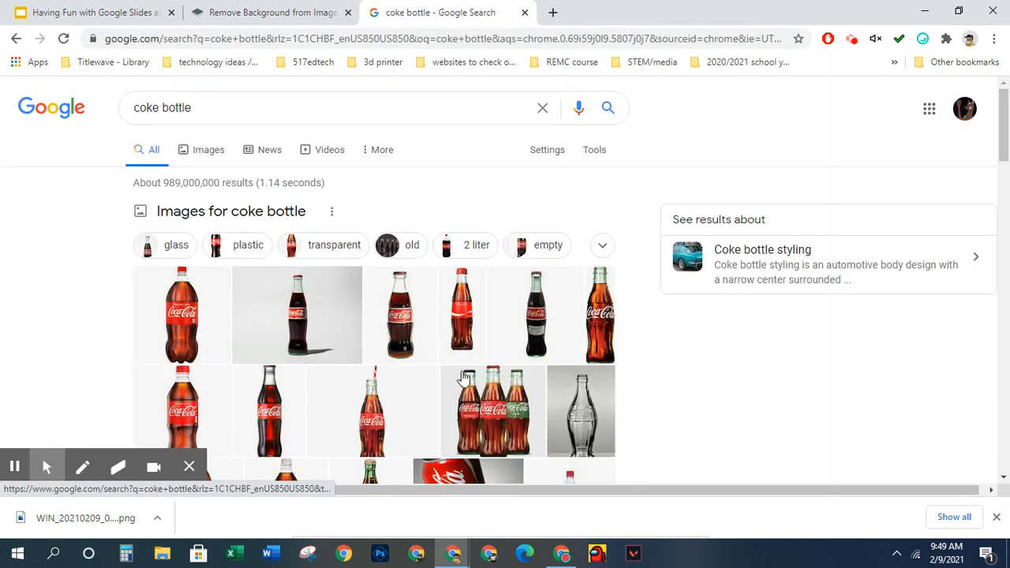
Filter the image results to transparent and copy the image address of the StickPNG Classic Coke Bottle picture
{"action": "left_click", "coordinate": [336, 245]}
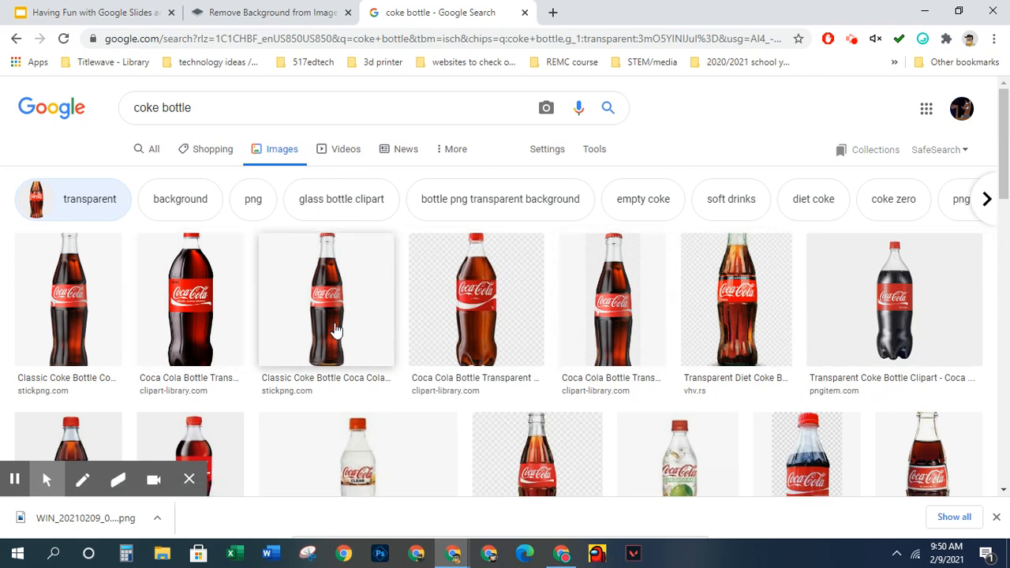
{"action": "left_click", "coordinate": [345, 326]}
{"action": "right_click", "coordinate": [814, 265]}
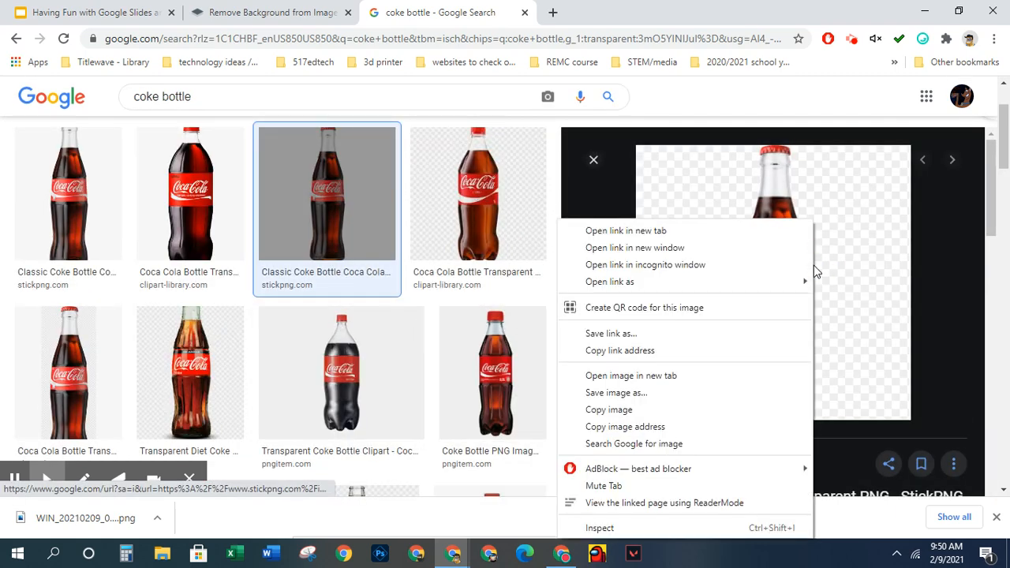
{"action": "left_click", "coordinate": [732, 427]}
Return to the presentation and insert the Coca-Cola bottle on the third slide by its copied URL
{"action": "left_click", "coordinate": [73, 9]}
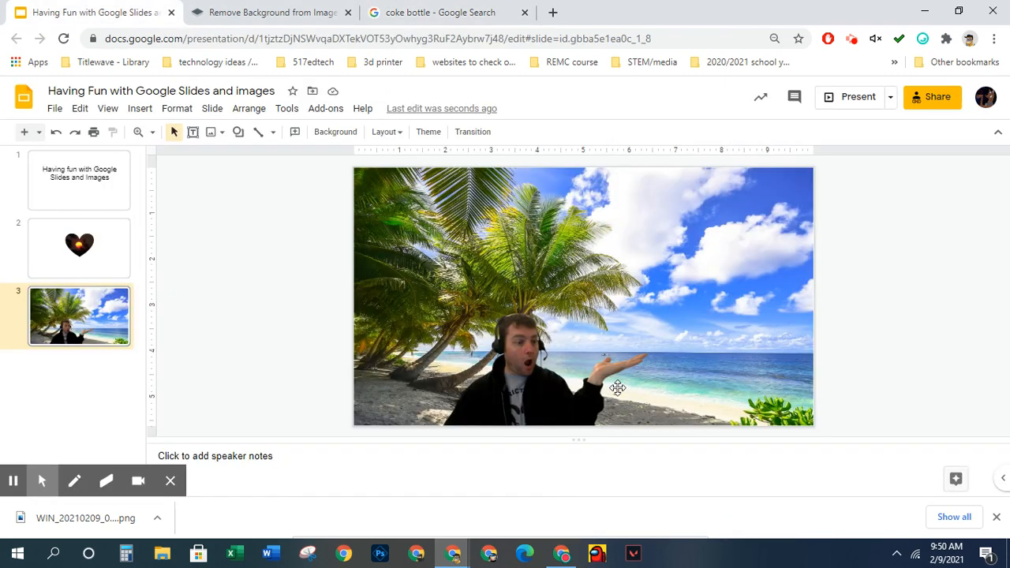
{"action": "left_click", "coordinate": [175, 108]}
{"action": "mouse_move", "coordinate": [135, 108]}
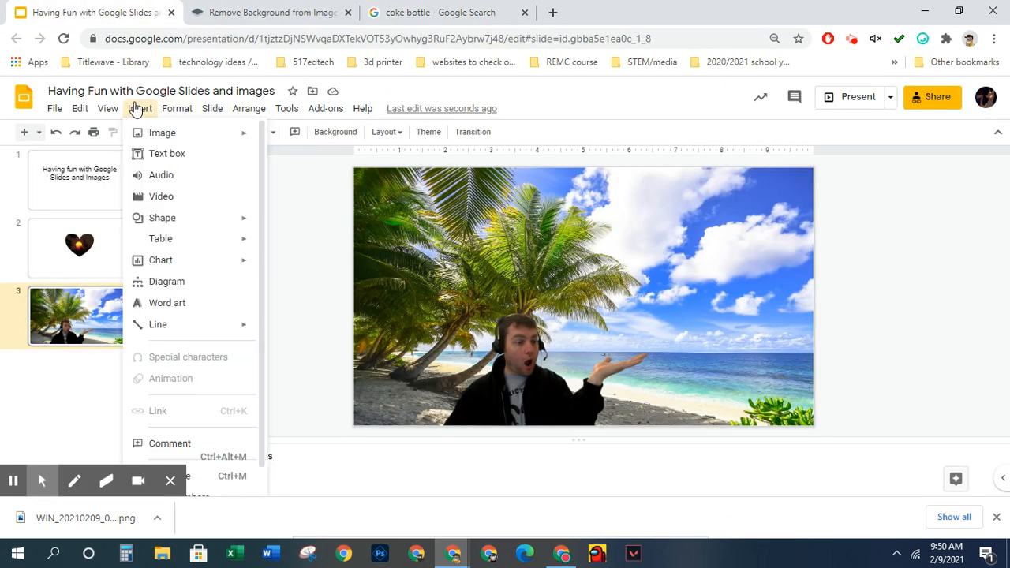
{"action": "mouse_move", "coordinate": [187, 134]}
{"action": "left_click", "coordinate": [331, 238]}
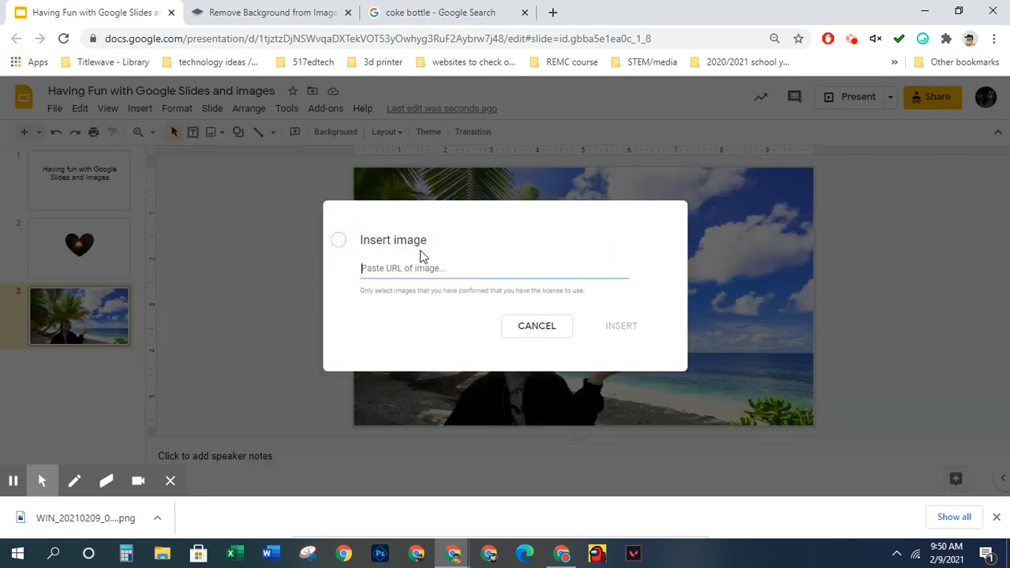
{"action": "key", "text": "ctrl+v"}
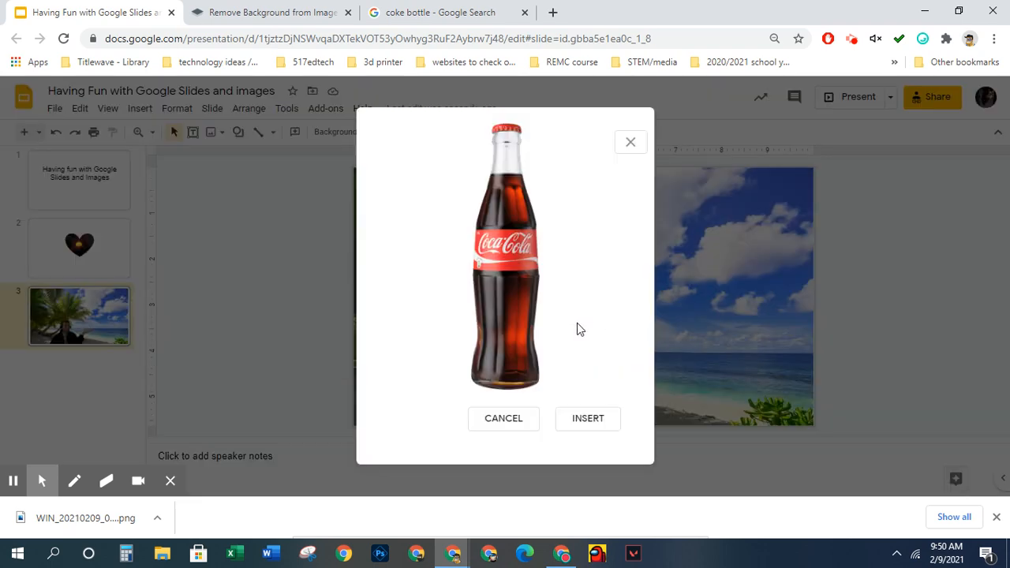
{"action": "left_click", "coordinate": [593, 426]}
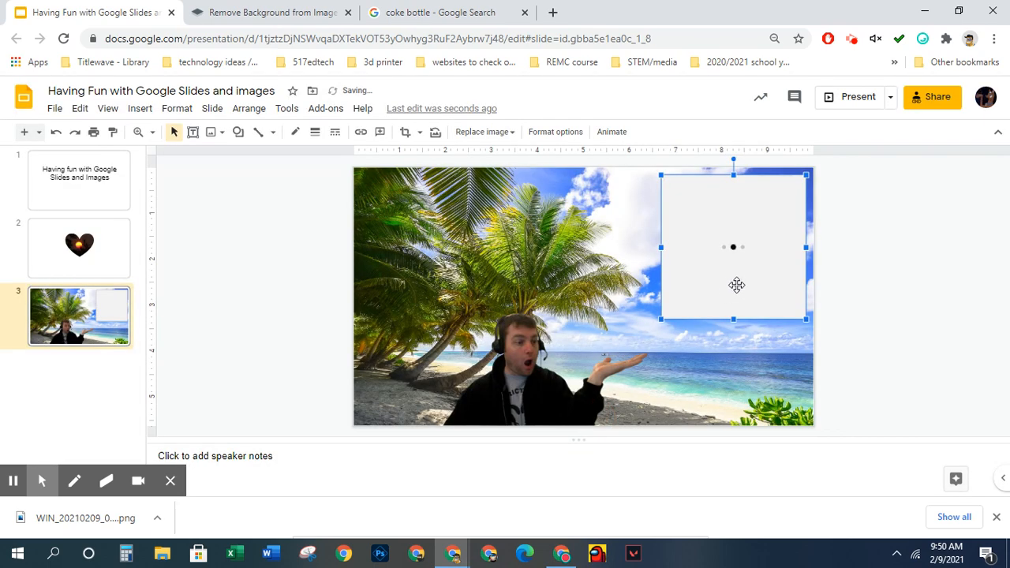
Shrink the bottle image and position it so the bottle stands on the man's raised palm
{"action": "left_click_drag", "start_coordinate": [804, 318], "coordinate": [622, 323]}
{"action": "left_click_drag", "start_coordinate": [654, 363], "coordinate": [651, 359]}
{"action": "left_click_drag", "start_coordinate": [615, 327], "coordinate": [618, 340]}
{"action": "left_click", "coordinate": [836, 319]}
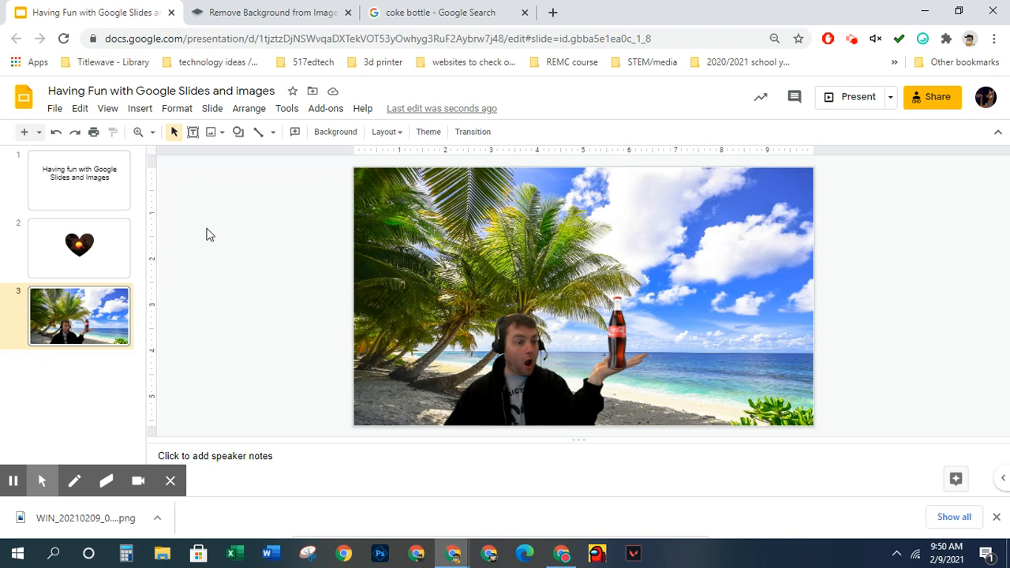
Add a new slide with the Blank layout after the third slide
{"action": "left_click", "coordinate": [111, 395]}
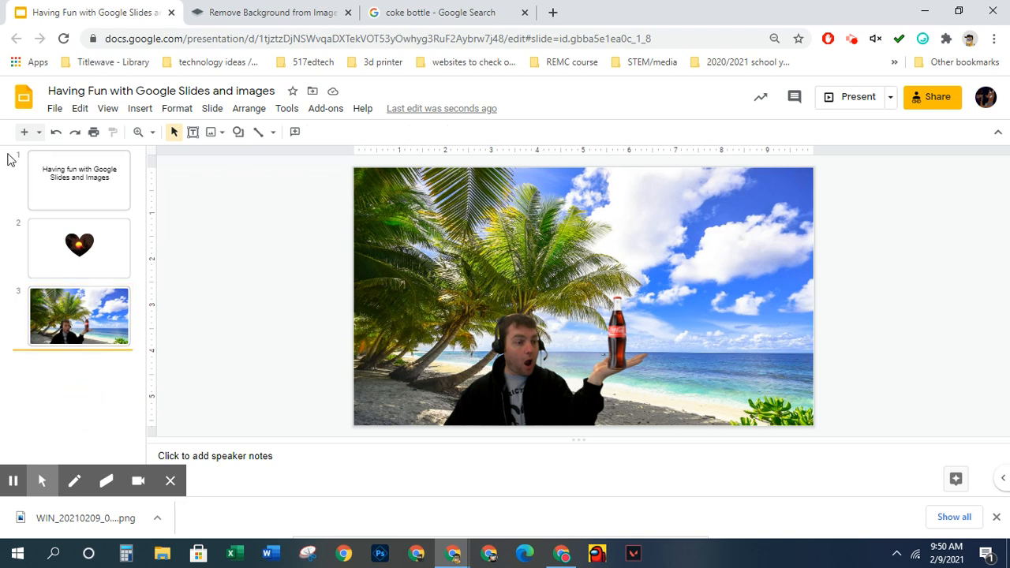
{"action": "left_click", "coordinate": [39, 131]}
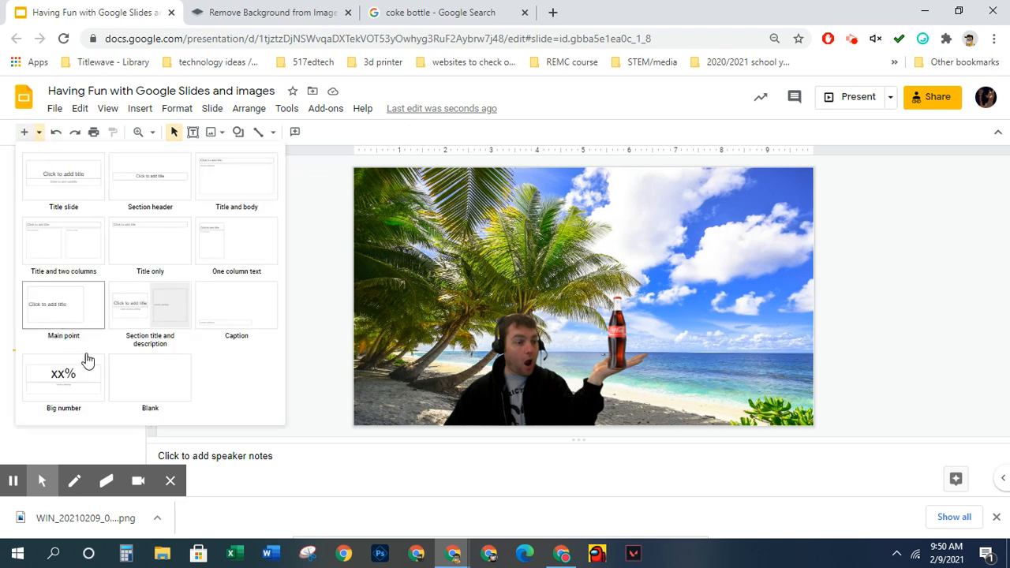
{"action": "left_click", "coordinate": [138, 377]}
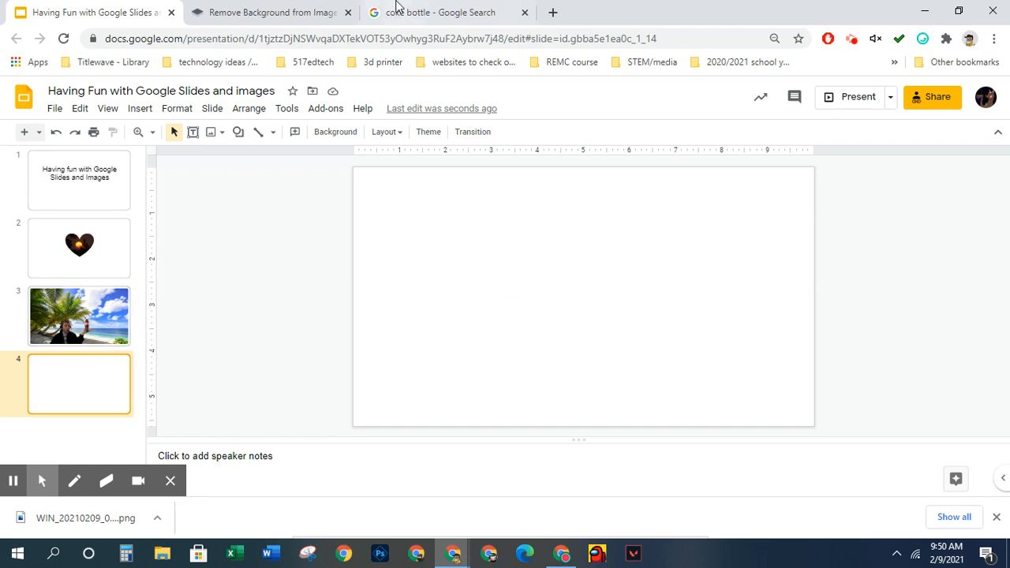
Return to the Google image results and search for tom brady
{"action": "left_click", "coordinate": [386, 12]}
{"action": "left_click", "coordinate": [249, 105]}
{"action": "key", "text": "ctrl+a"}
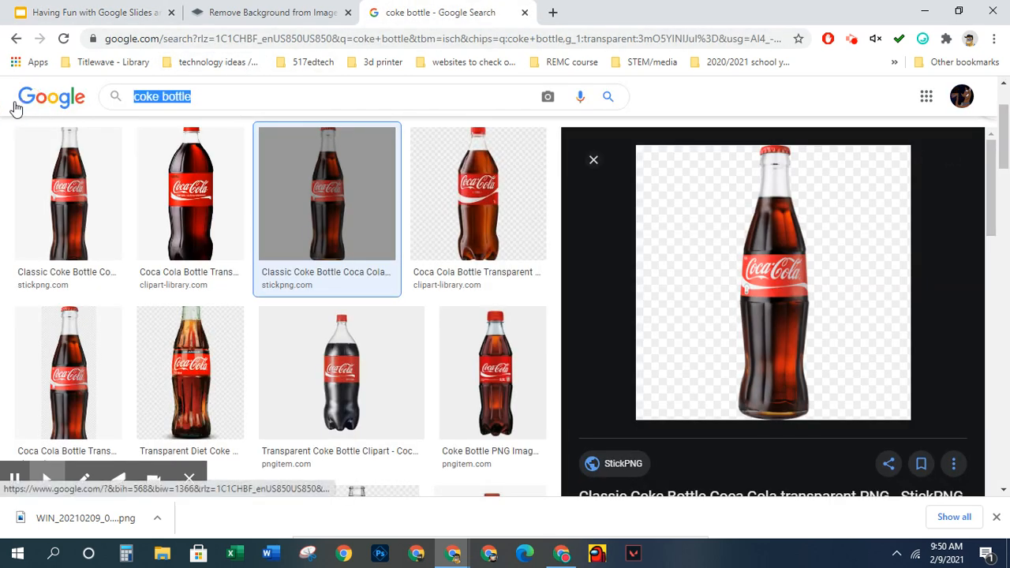
{"action": "type", "text": "tom brady"}
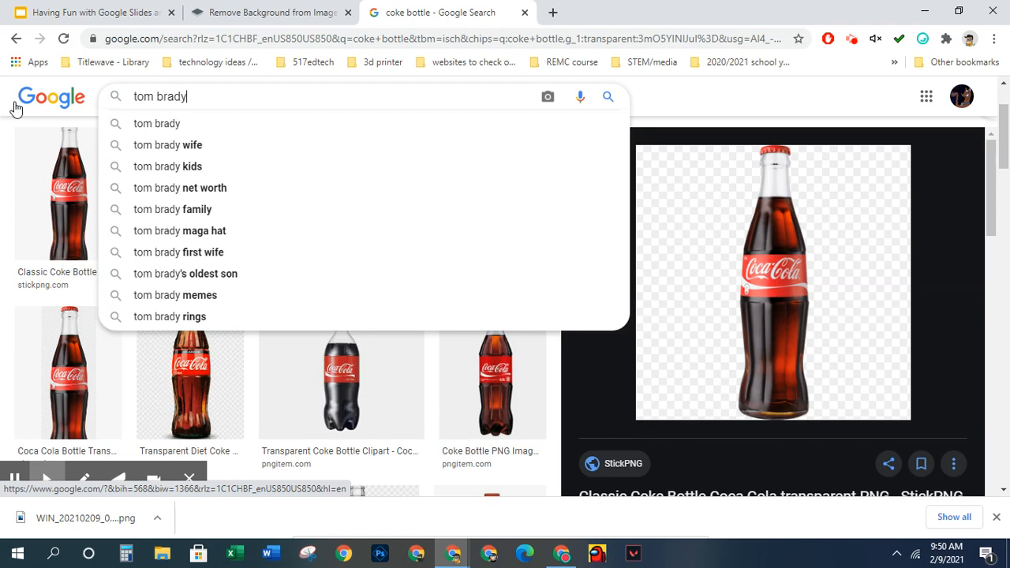
{"action": "key", "text": "Return"}
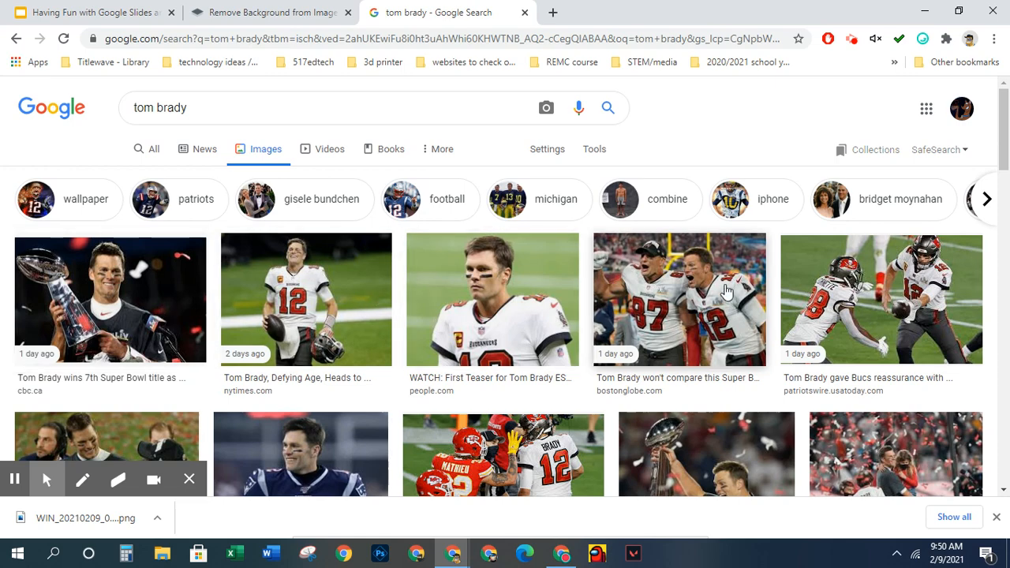
Refine the image search to tom brady high five
{"action": "scroll", "coordinate": [666, 304], "scroll_direction": "down", "scroll_amount": 1}
{"action": "scroll", "coordinate": [647, 292], "scroll_direction": "up", "scroll_amount": 1}
{"action": "left_click", "coordinate": [225, 100]}
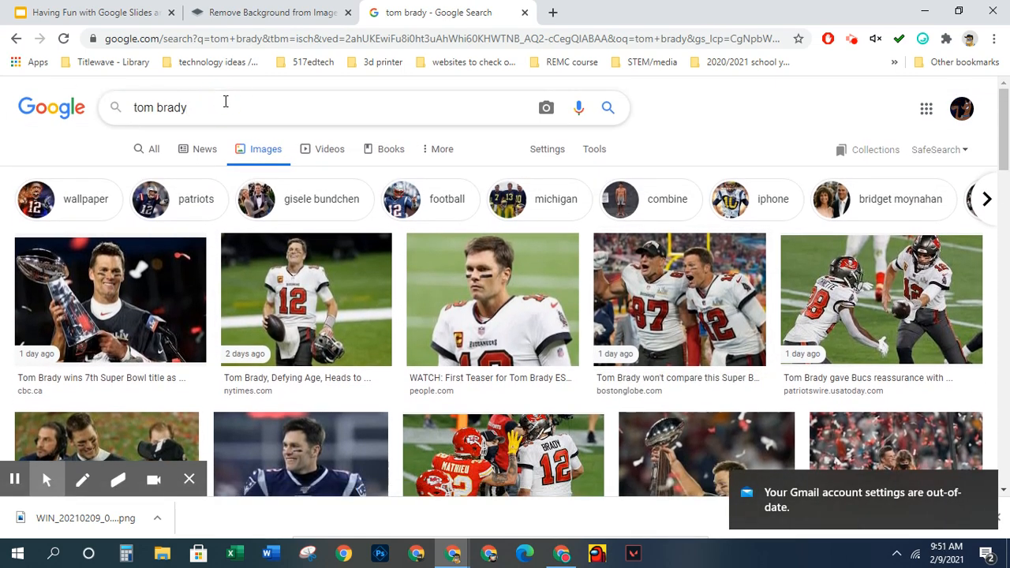
{"action": "type", "text": "high five"}
{"action": "key", "text": "Return"}
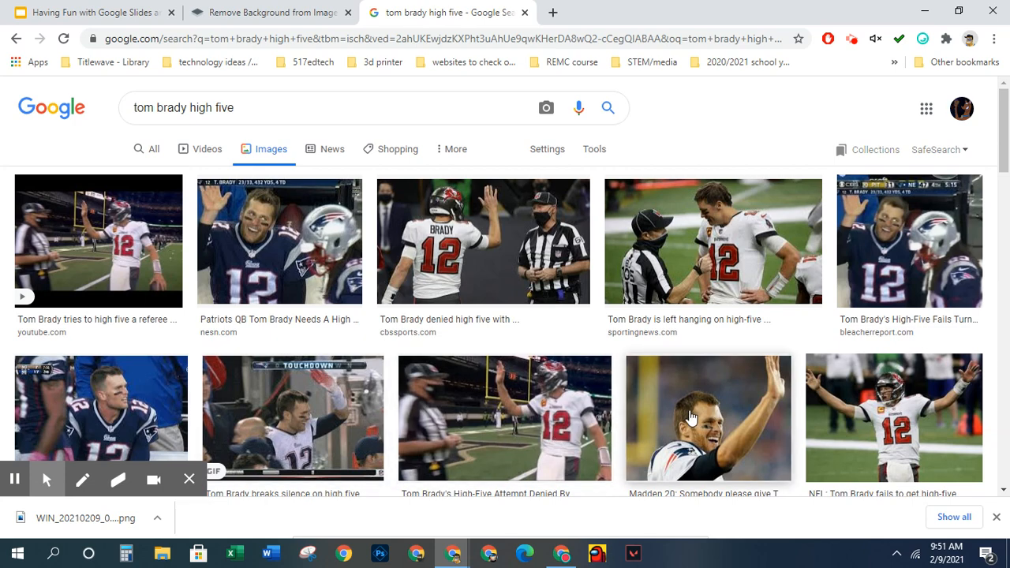
Save the patriots.com Madden 20 picture of Tom Brady raising his hand to Downloads as brady highfive
{"action": "left_click", "coordinate": [708, 425]}
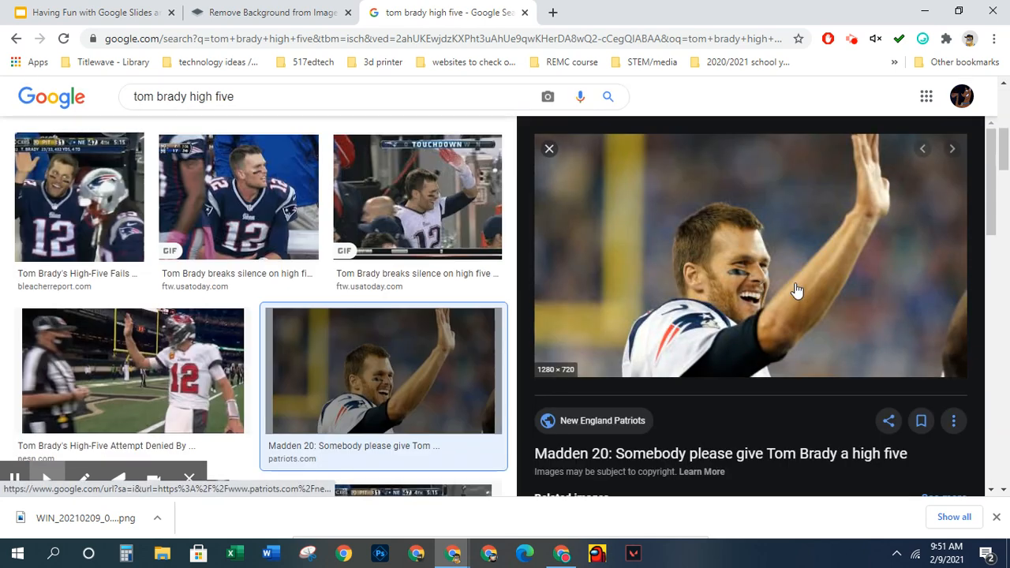
{"action": "right_click", "coordinate": [768, 283]}
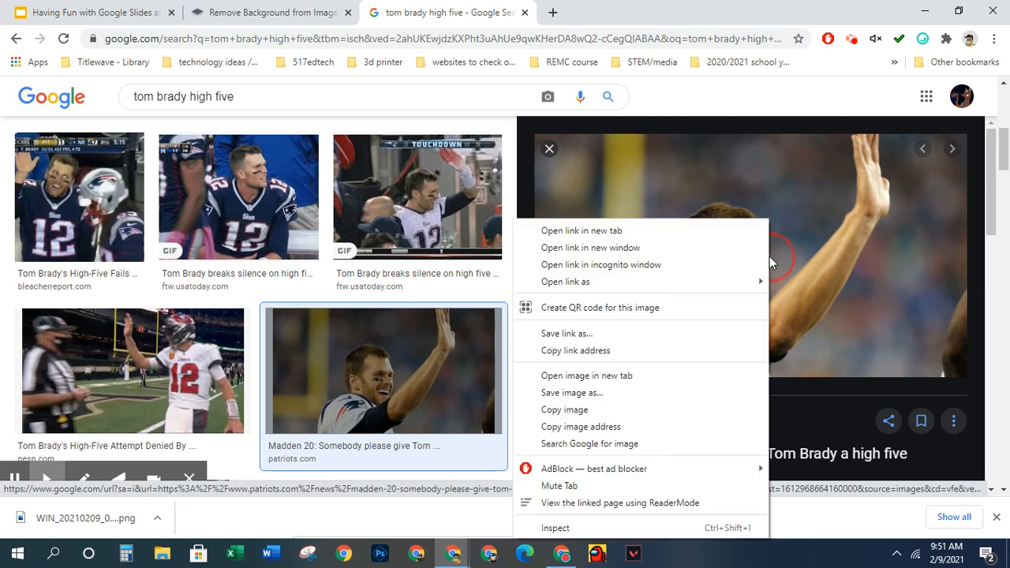
{"action": "left_click", "coordinate": [712, 393]}
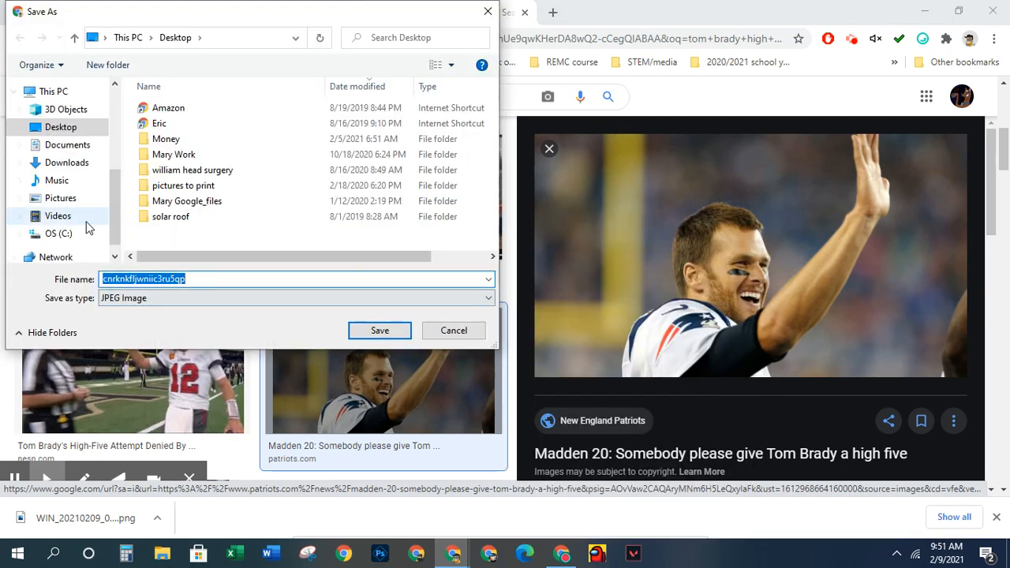
{"action": "left_click", "coordinate": [69, 163]}
{"action": "type", "text": "brady highfive"}
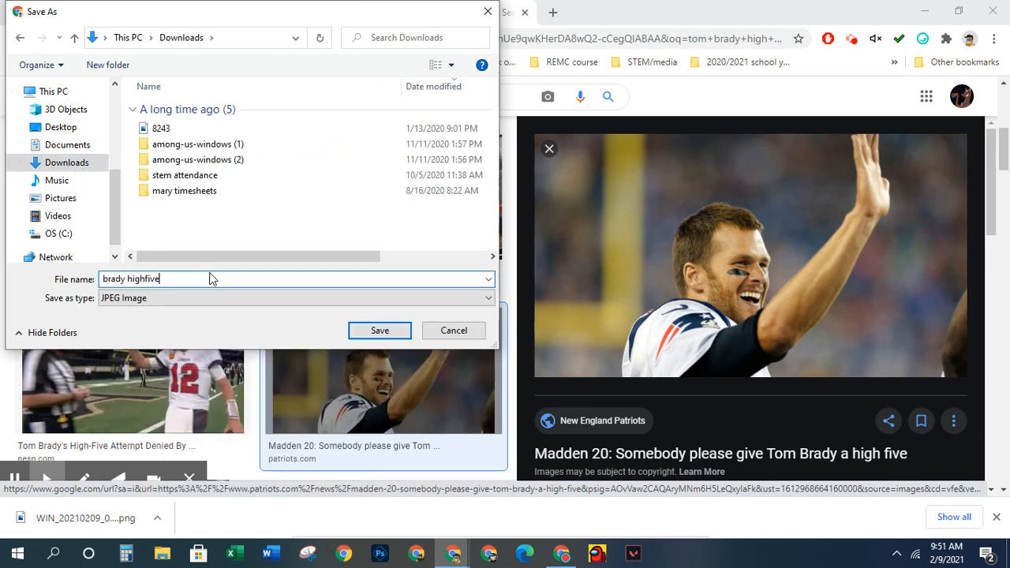
{"action": "left_click", "coordinate": [379, 331]}
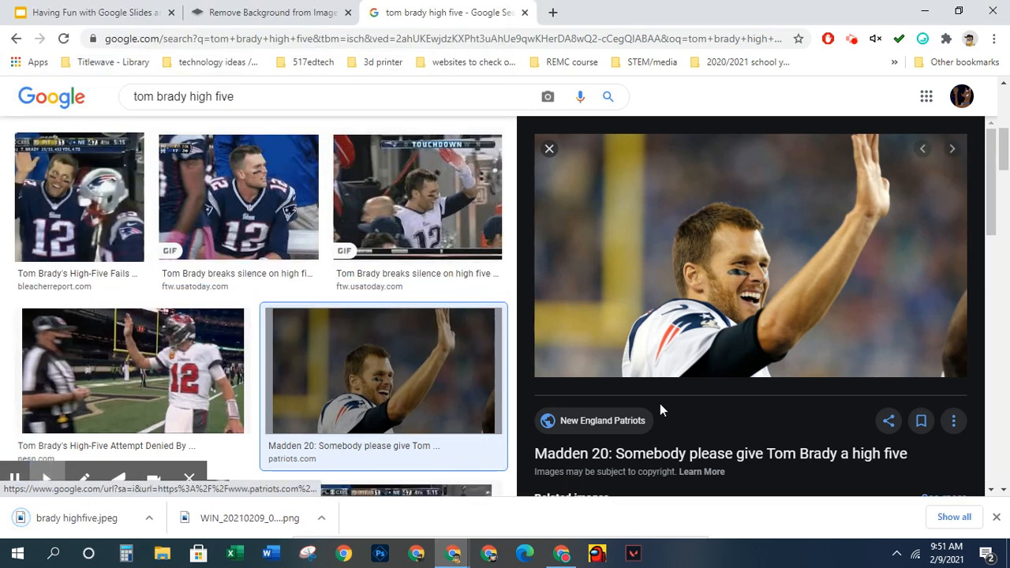
Switch to remove.bg, upload the brady highfive image from Downloads, and download the preview-size cutout
{"action": "left_click", "coordinate": [227, 10]}
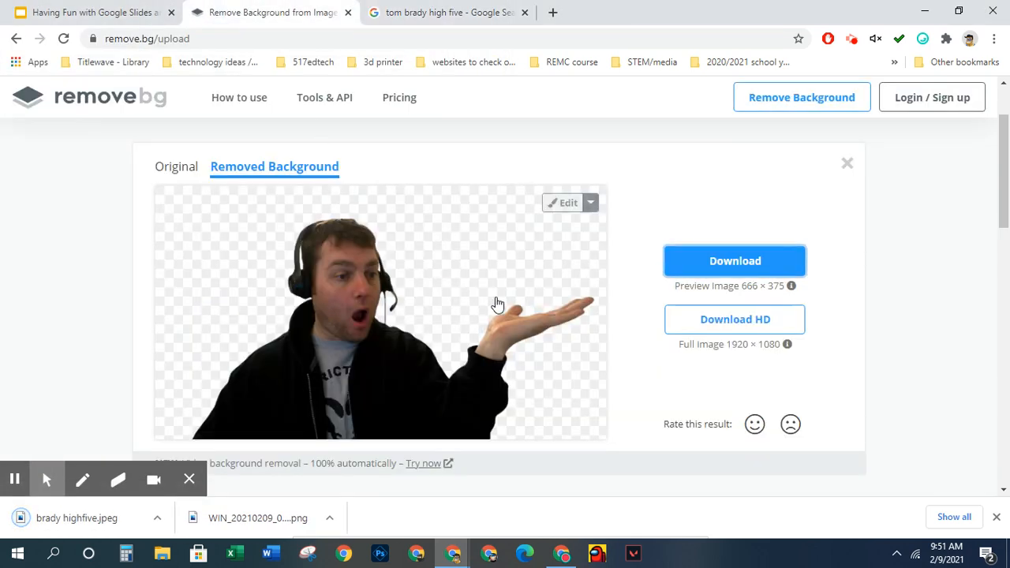
{"action": "left_click", "coordinate": [119, 100]}
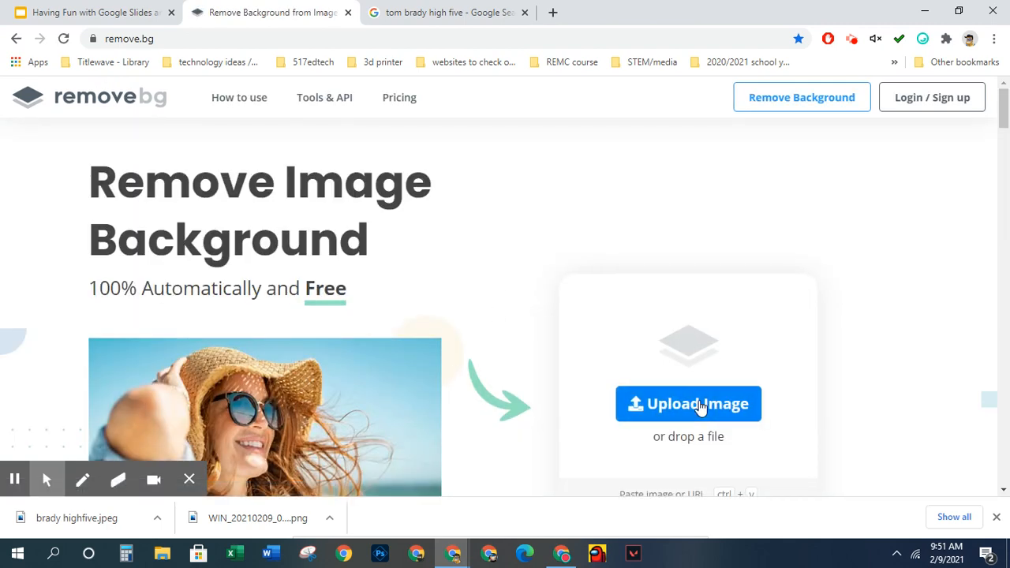
{"action": "left_click", "coordinate": [710, 406]}
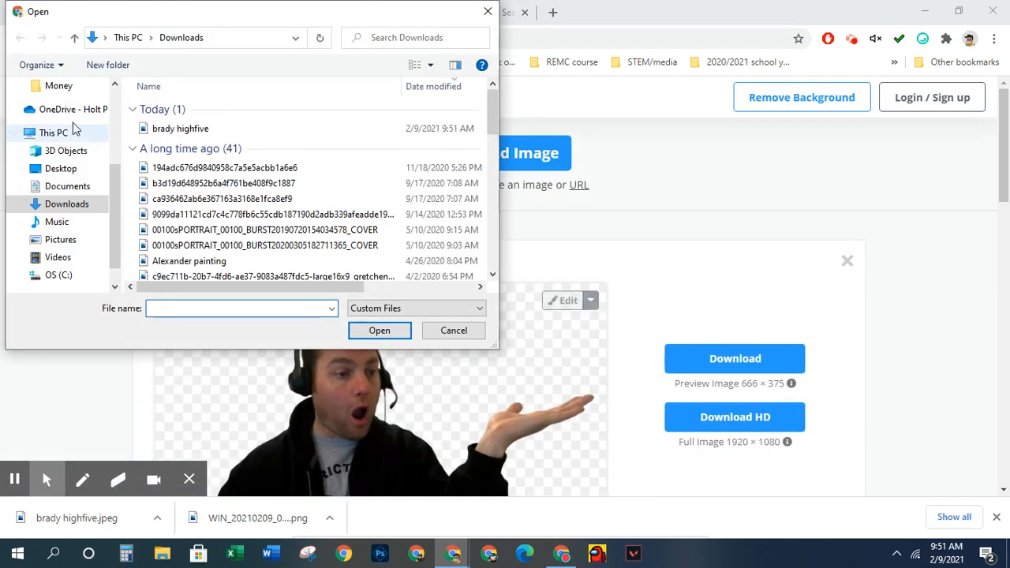
{"action": "left_click", "coordinate": [180, 131]}
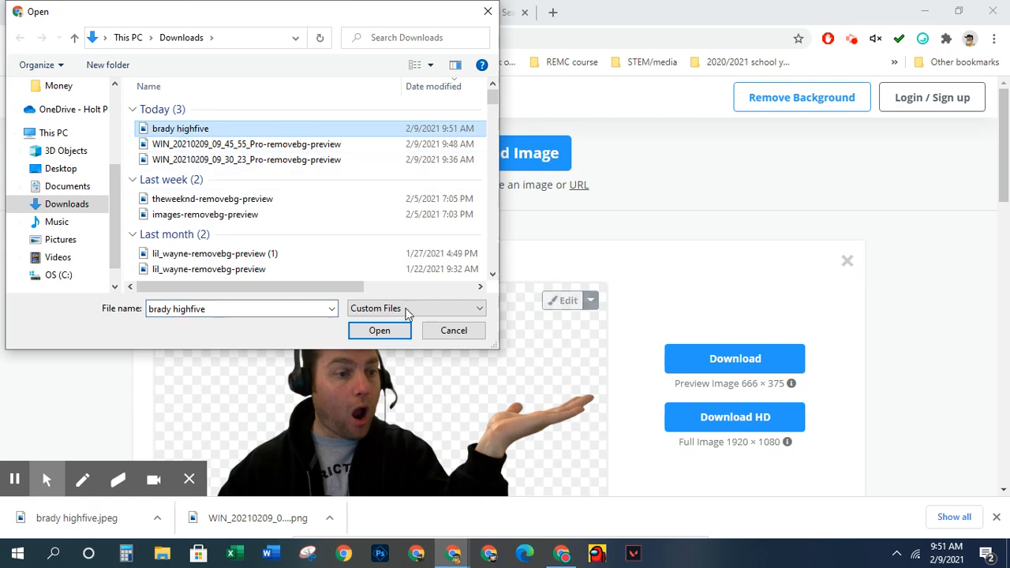
{"action": "left_click", "coordinate": [379, 330]}
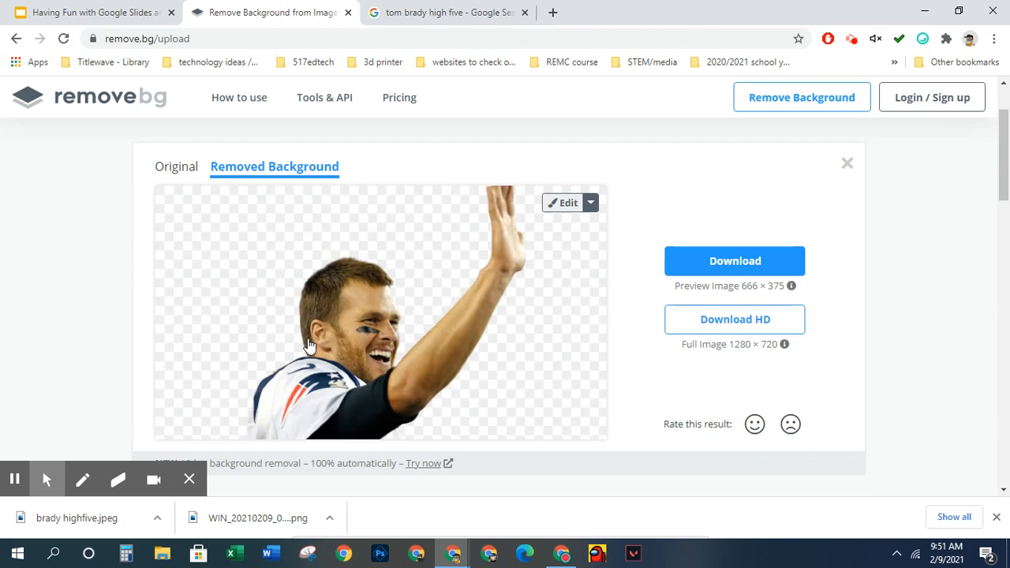
{"action": "left_click", "coordinate": [753, 263]}
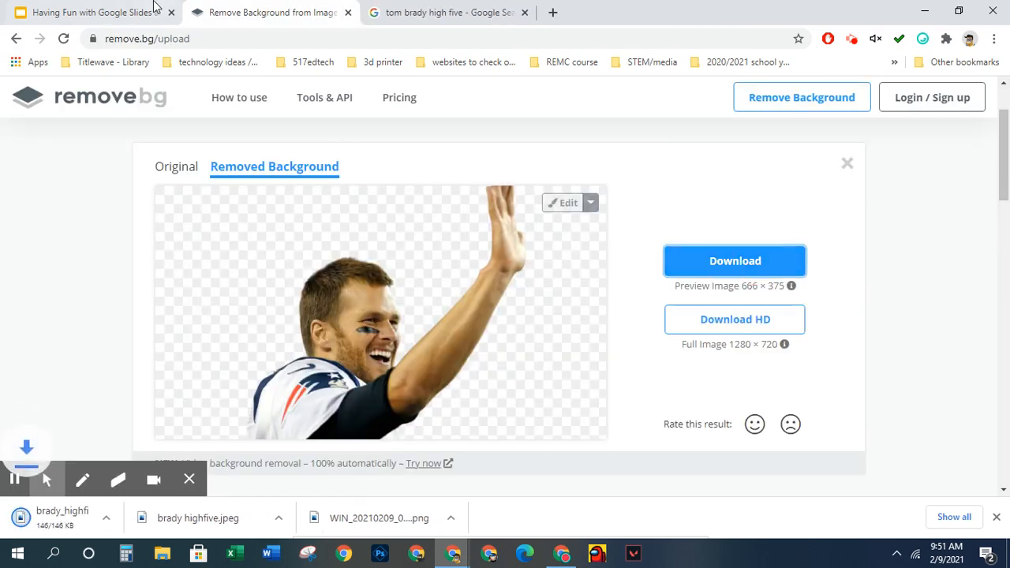
Return to the presentation, insert brady_highfive-removebg-preview from the computer on the fourth slide, and move it lower on the slide
{"action": "left_click", "coordinate": [68, 11]}
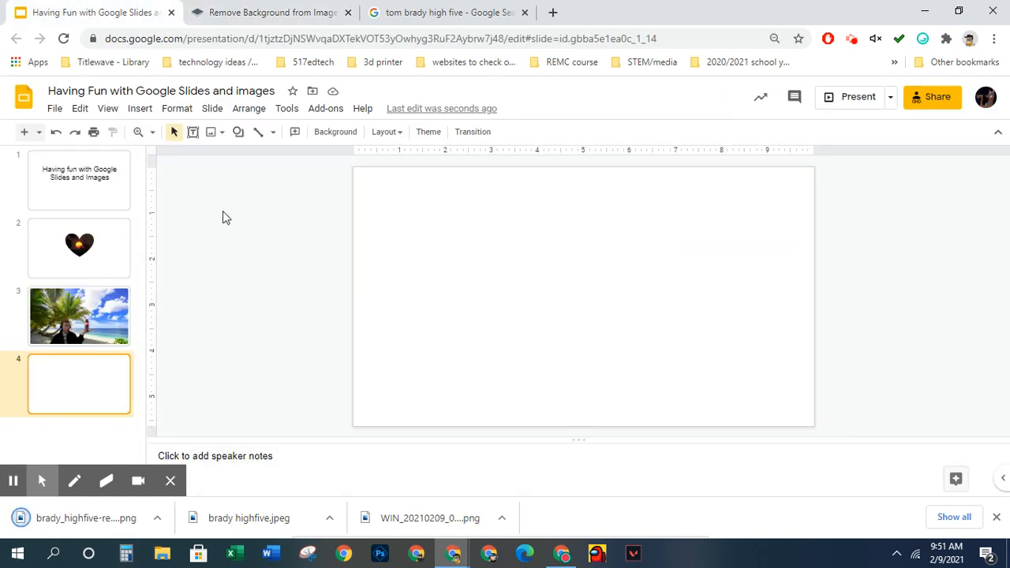
{"action": "left_click", "coordinate": [142, 111]}
{"action": "mouse_move", "coordinate": [163, 134]}
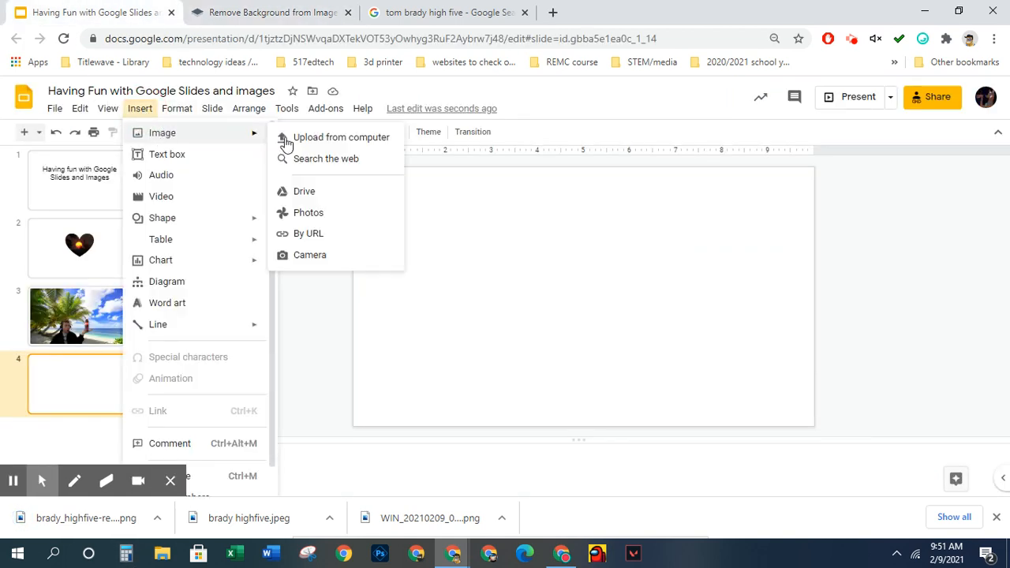
{"action": "left_click", "coordinate": [351, 142]}
{"action": "left_click", "coordinate": [249, 129]}
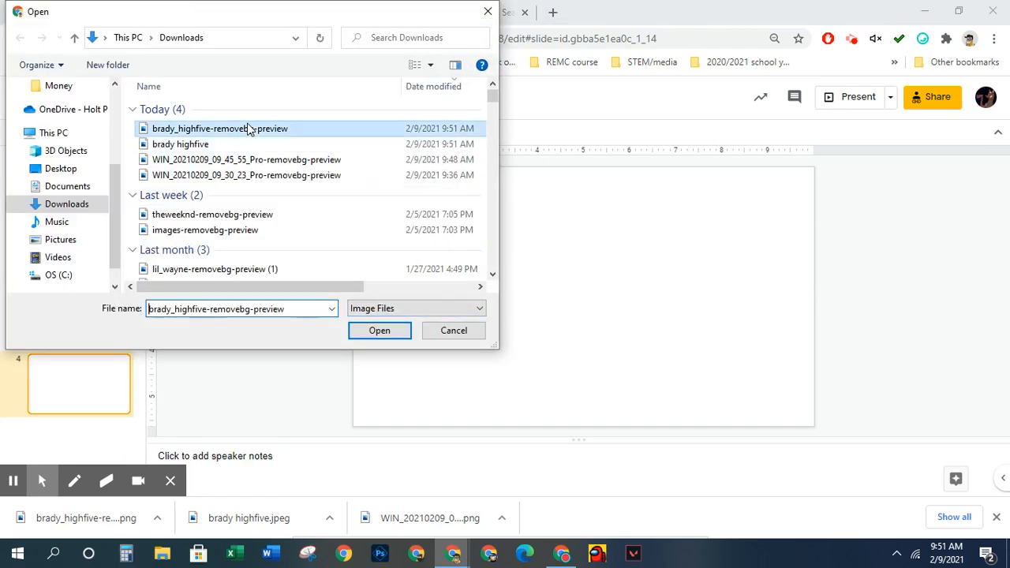
{"action": "left_click", "coordinate": [367, 332]}
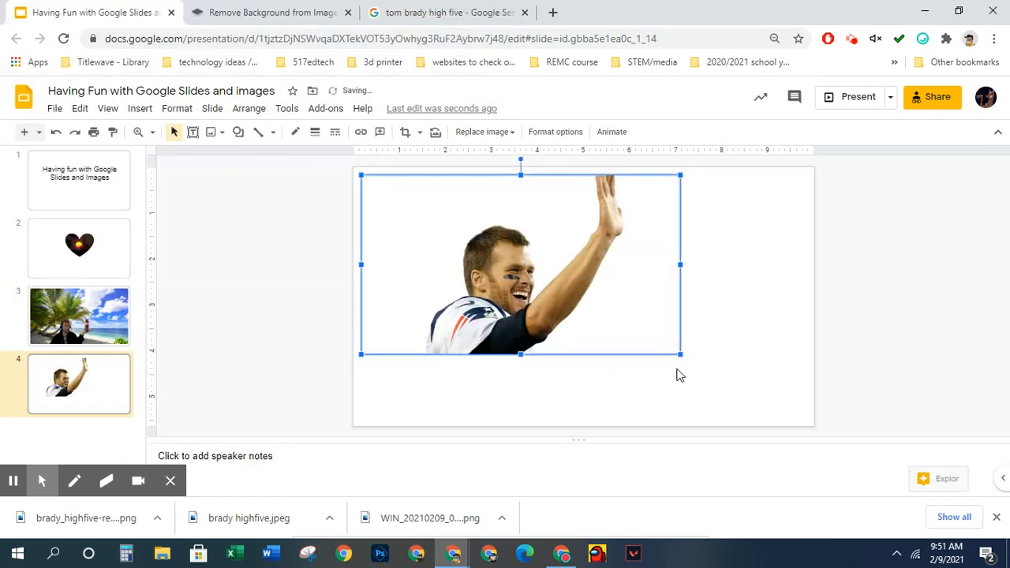
{"action": "left_click_drag", "start_coordinate": [512, 307], "coordinate": [499, 365]}
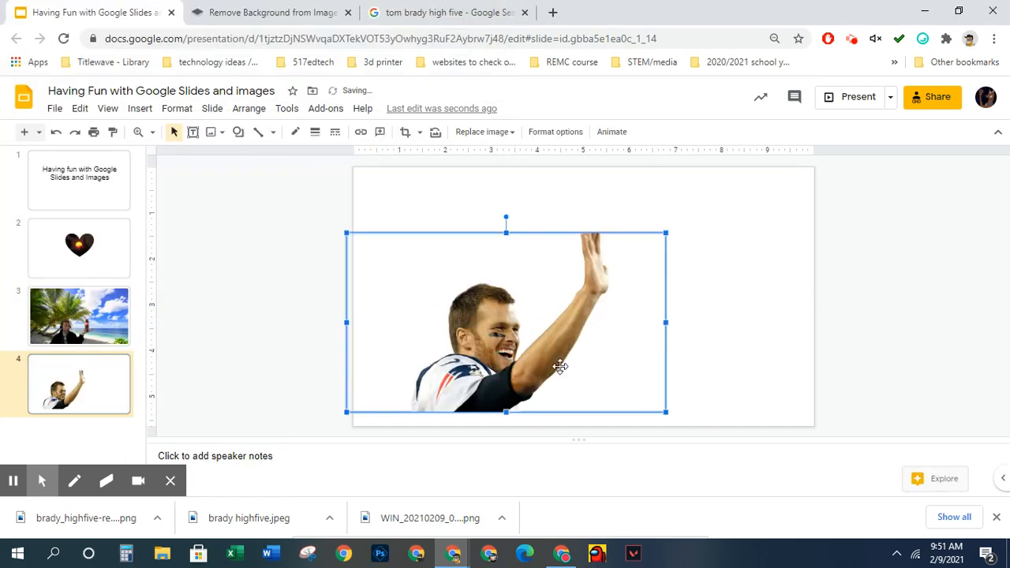
{"action": "left_click", "coordinate": [741, 326]}
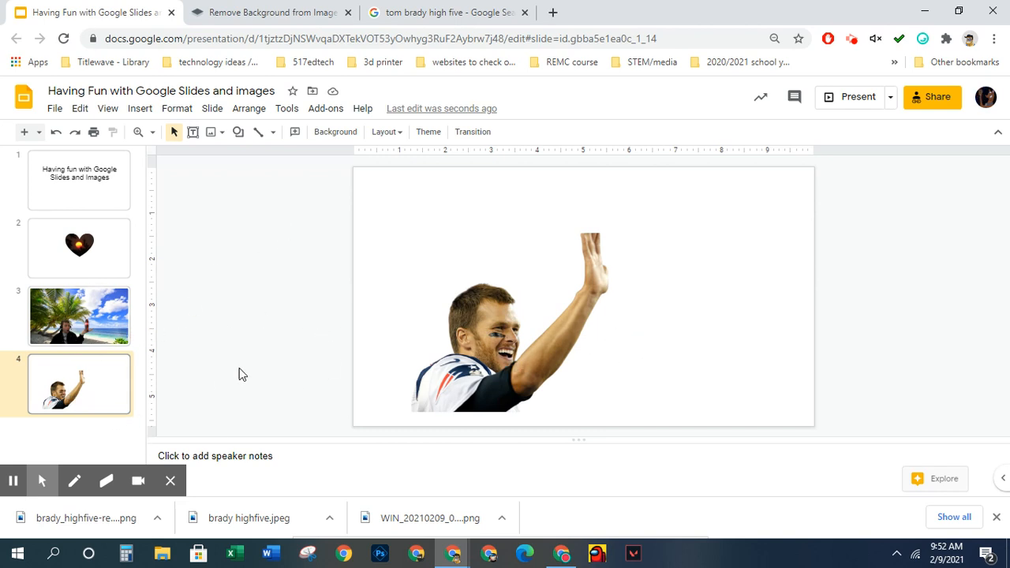
Review the presentation's title, heart-shaped picture, beach scene and Tom Brady slides
{"action": "left_click", "coordinate": [101, 172]}
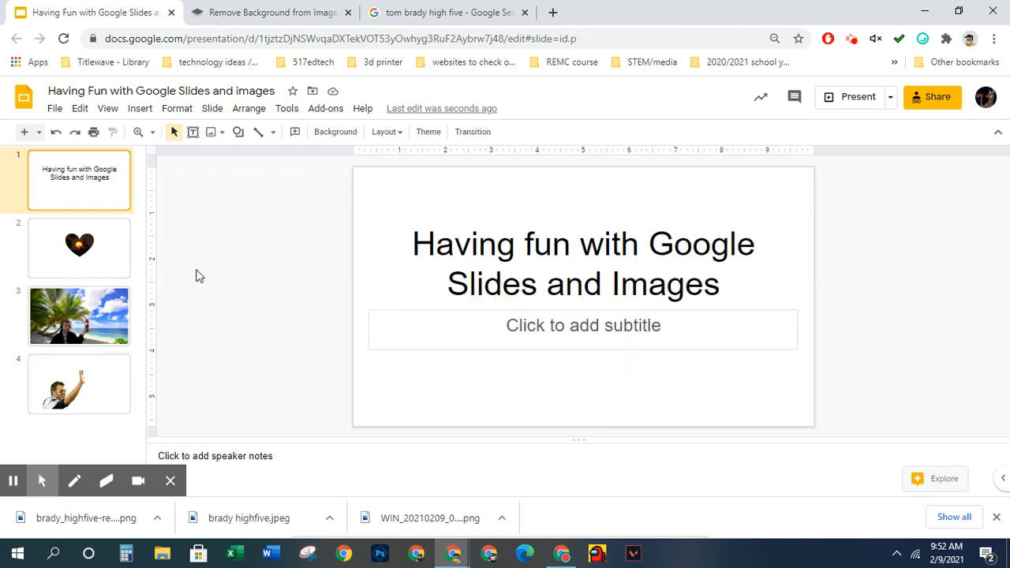
{"action": "left_click", "coordinate": [80, 250]}
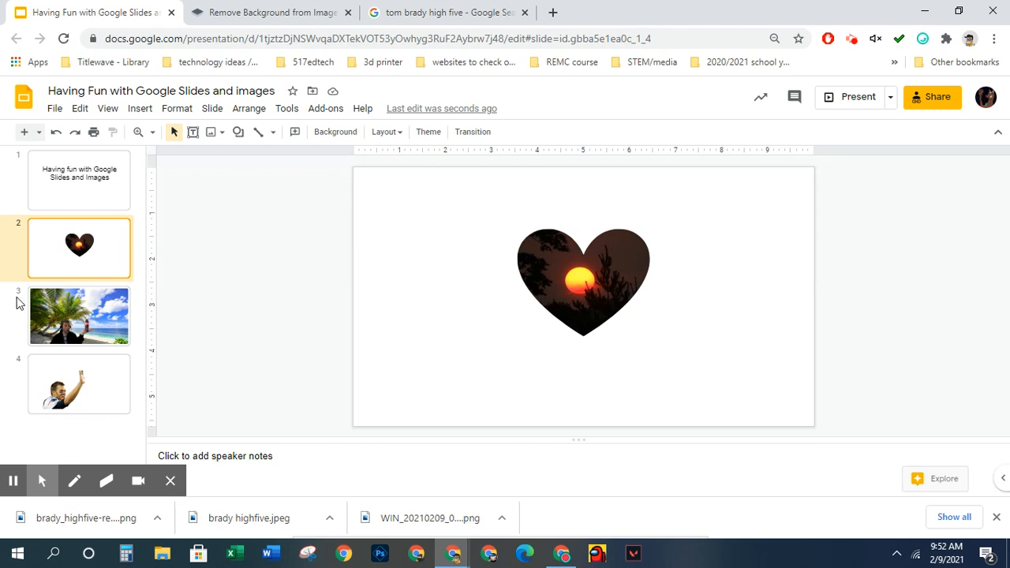
{"action": "left_click", "coordinate": [62, 320]}
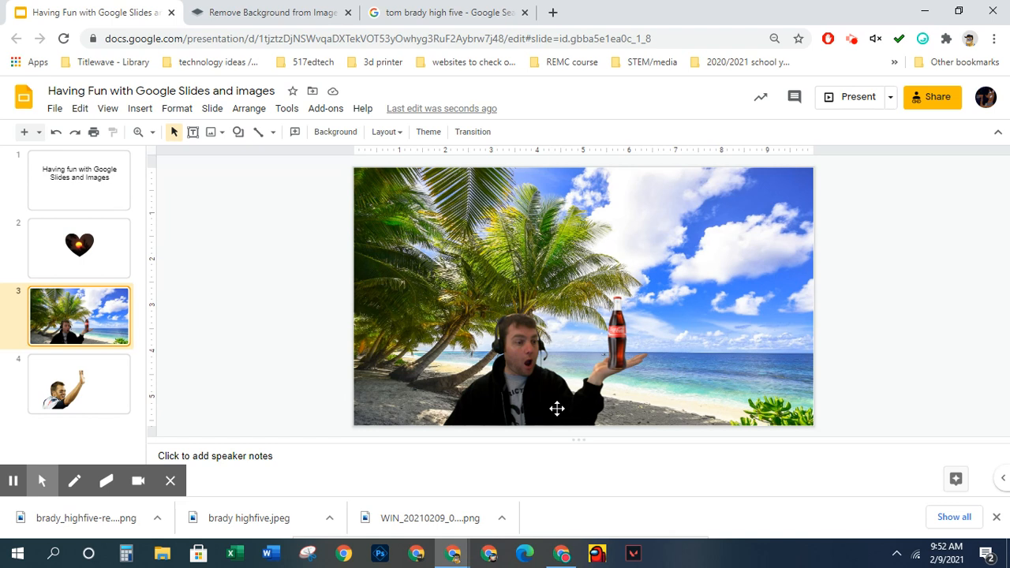
{"action": "left_click", "coordinate": [86, 391]}
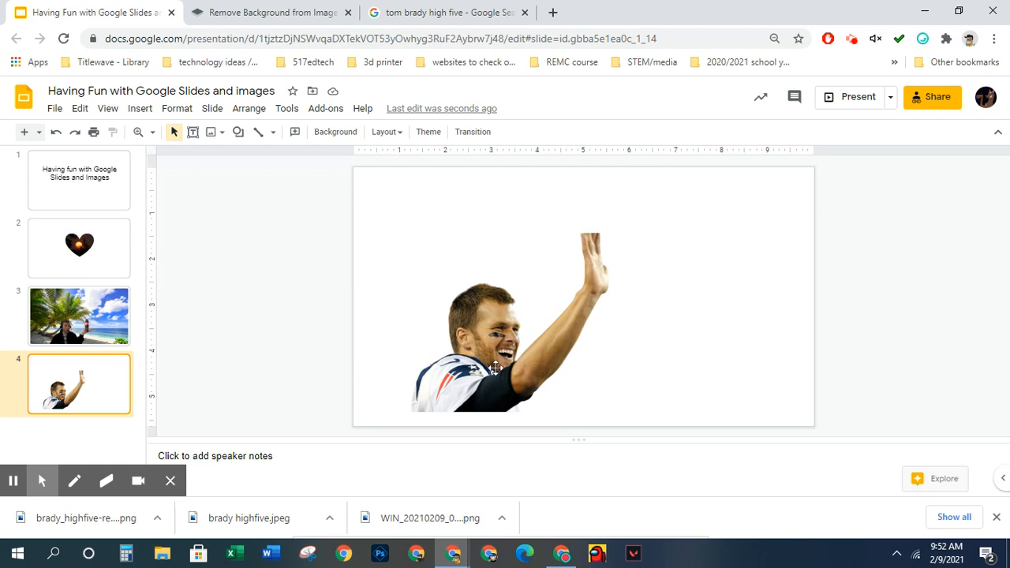
{"action": "left_click", "coordinate": [92, 298]}
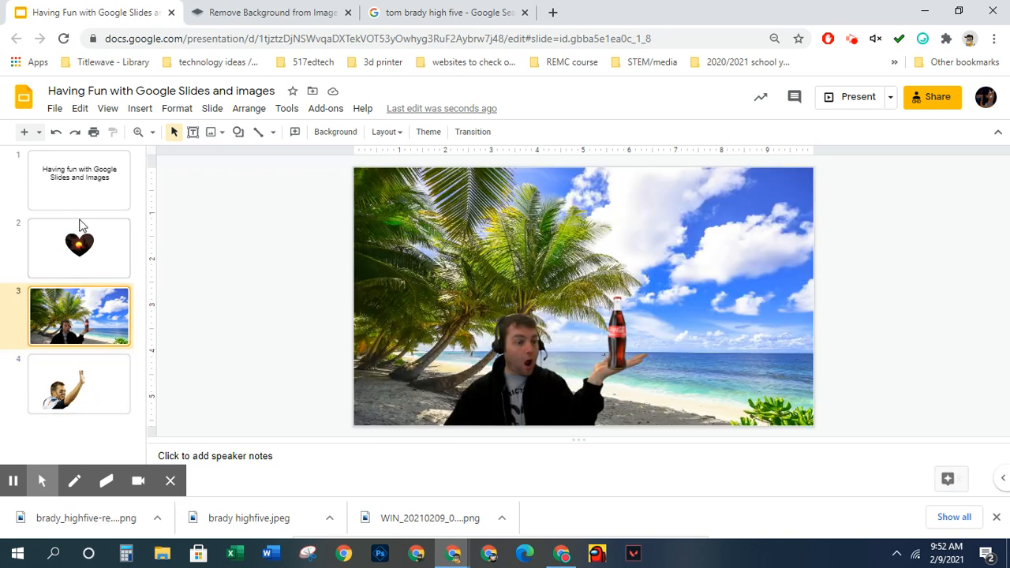
{"action": "left_click", "coordinate": [74, 186]}
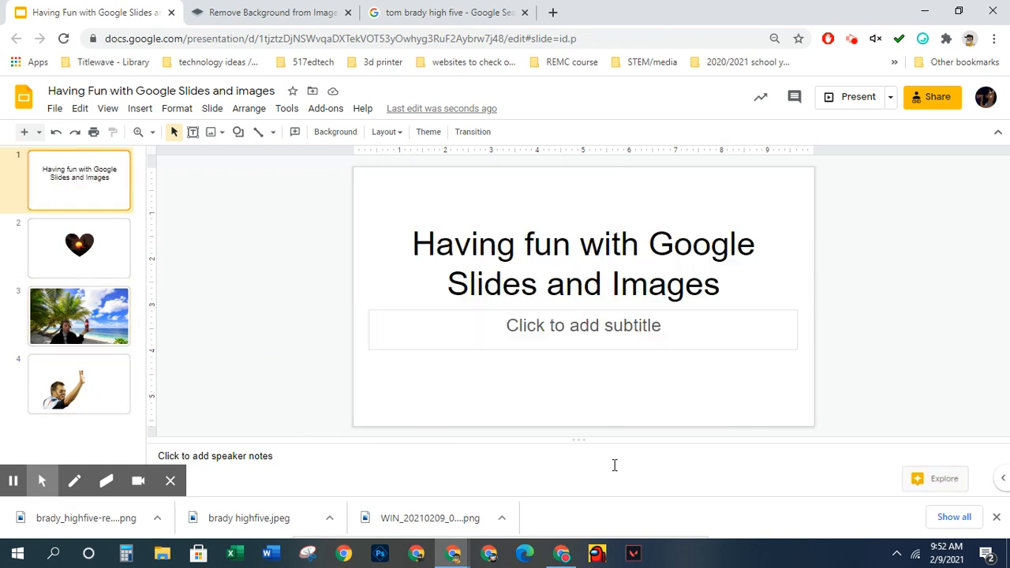
{"action": "left_click", "coordinate": [138, 483]}
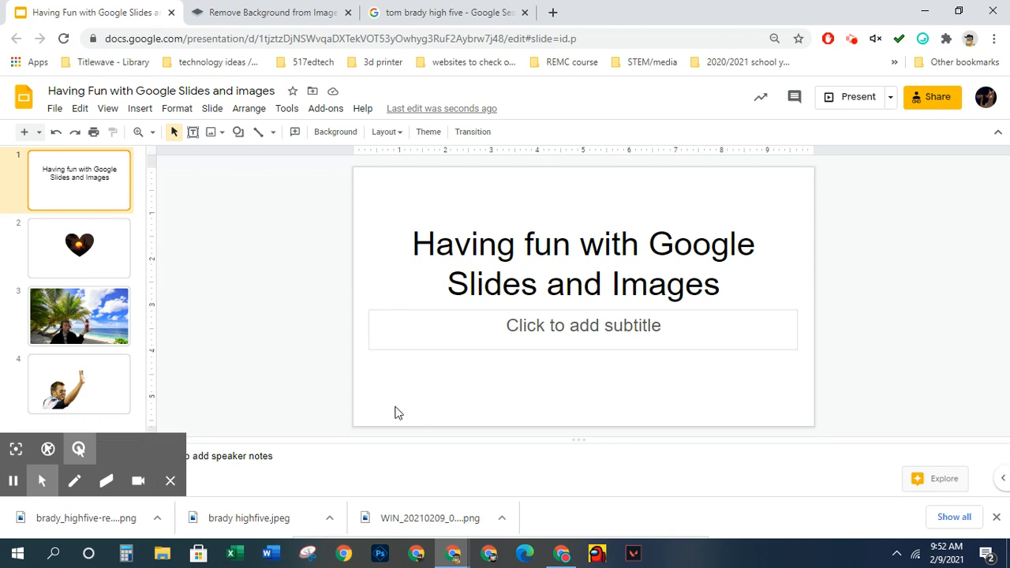
{"action": "left_click", "coordinate": [98, 241]}
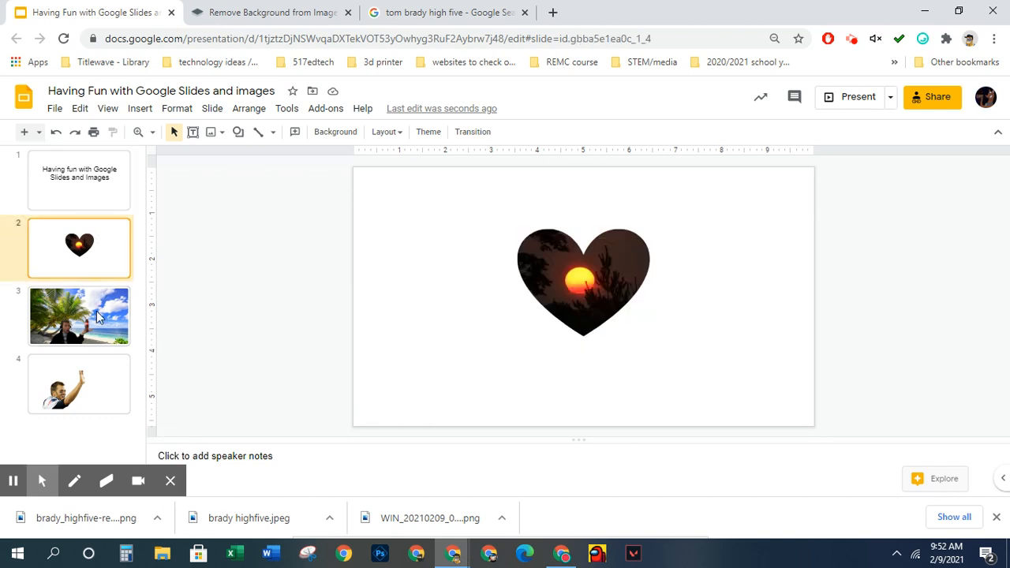